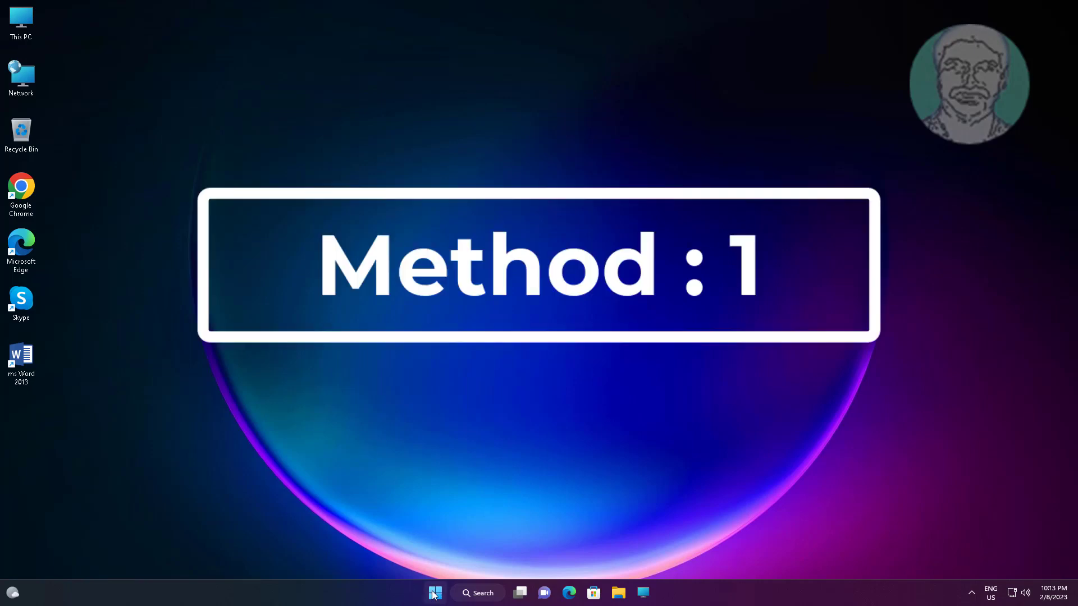
# Launch the Settings app from the Start menu's pinned apps.
pyautogui.click(434, 594)
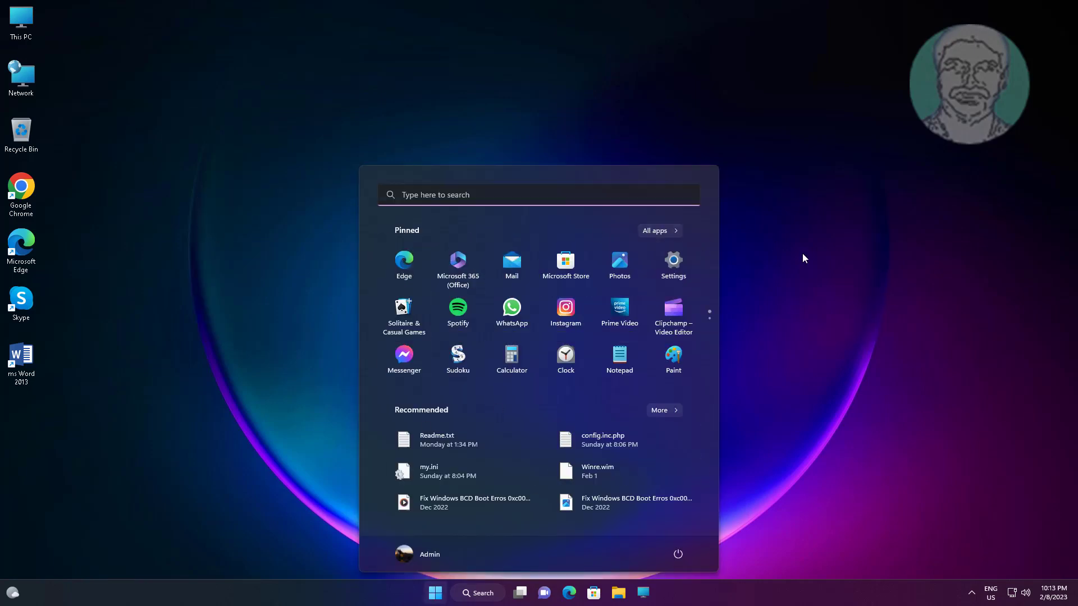
pyautogui.click(672, 261)
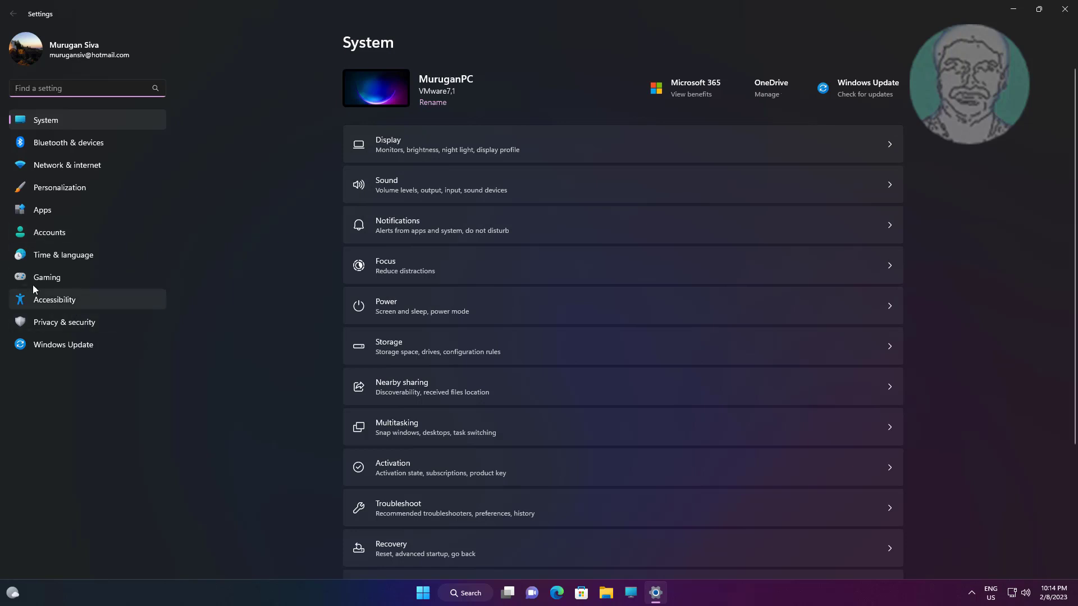
# Toggle 'Let apps access your camera' off and back on in Privacy & security > Camera, then close Settings.
pyautogui.click(97, 322)
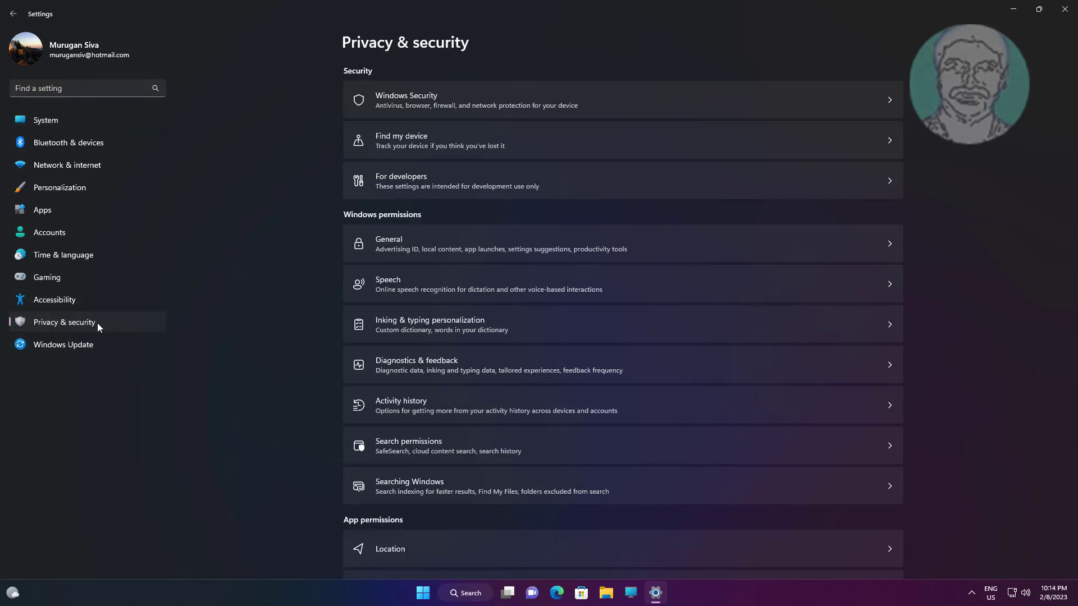
pyautogui.scroll(-6, 520, 457)
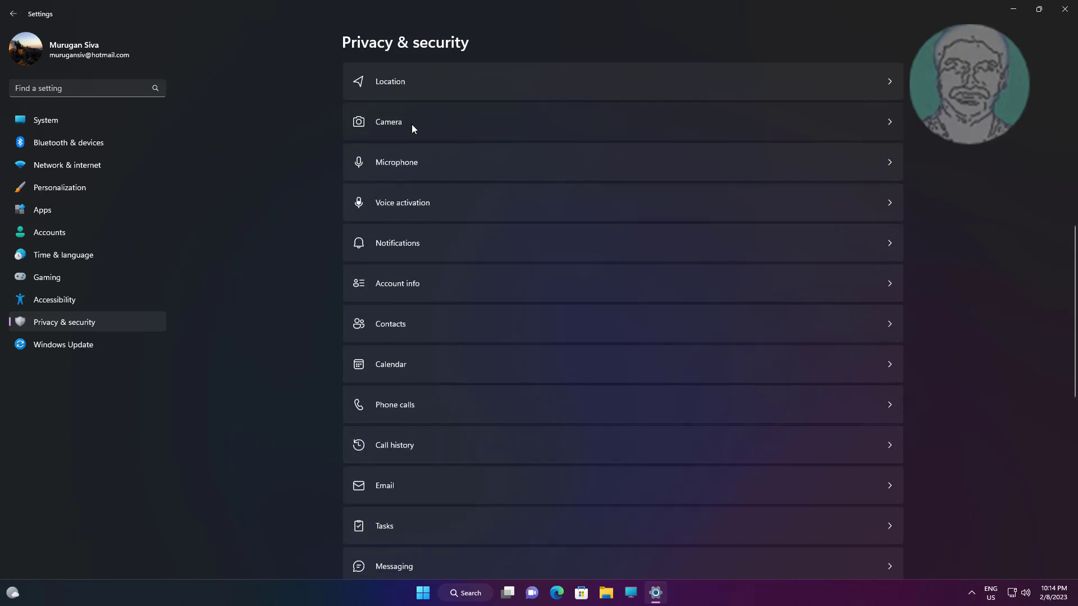
pyautogui.click(393, 123)
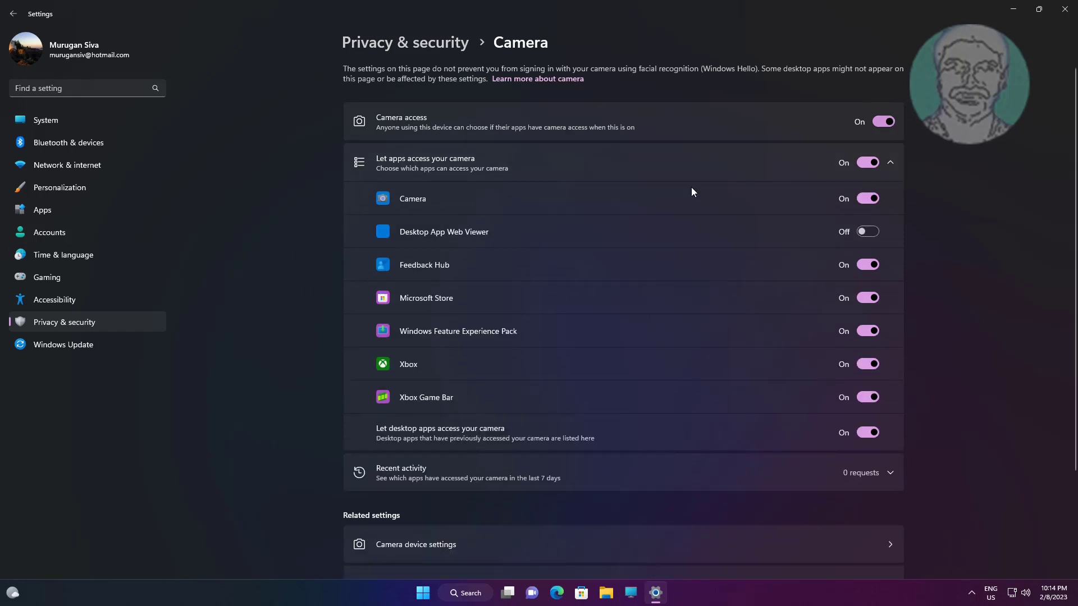
pyautogui.click(865, 167)
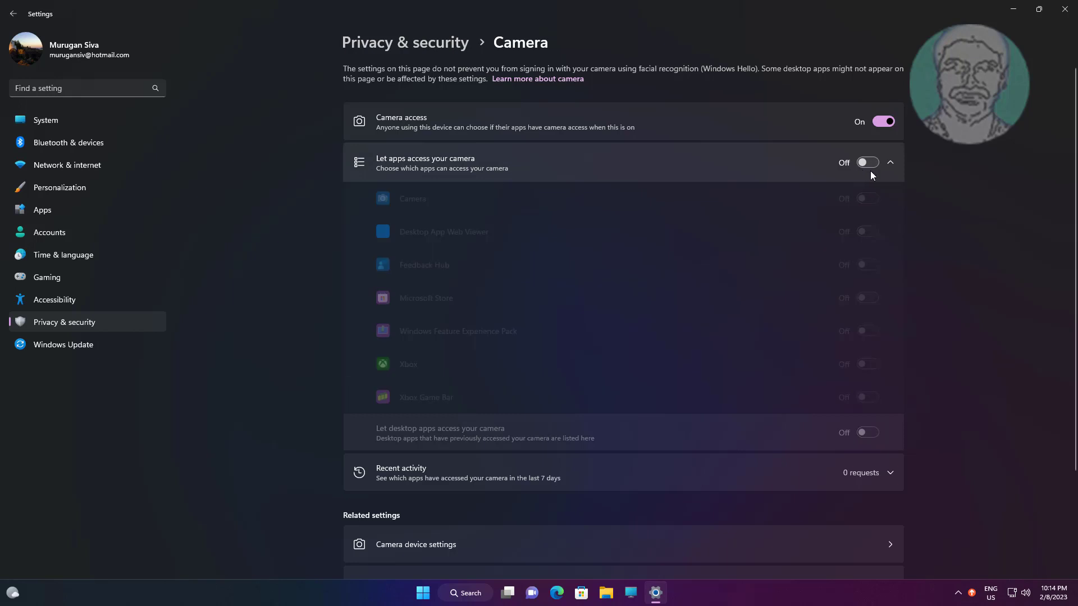
pyautogui.click(874, 162)
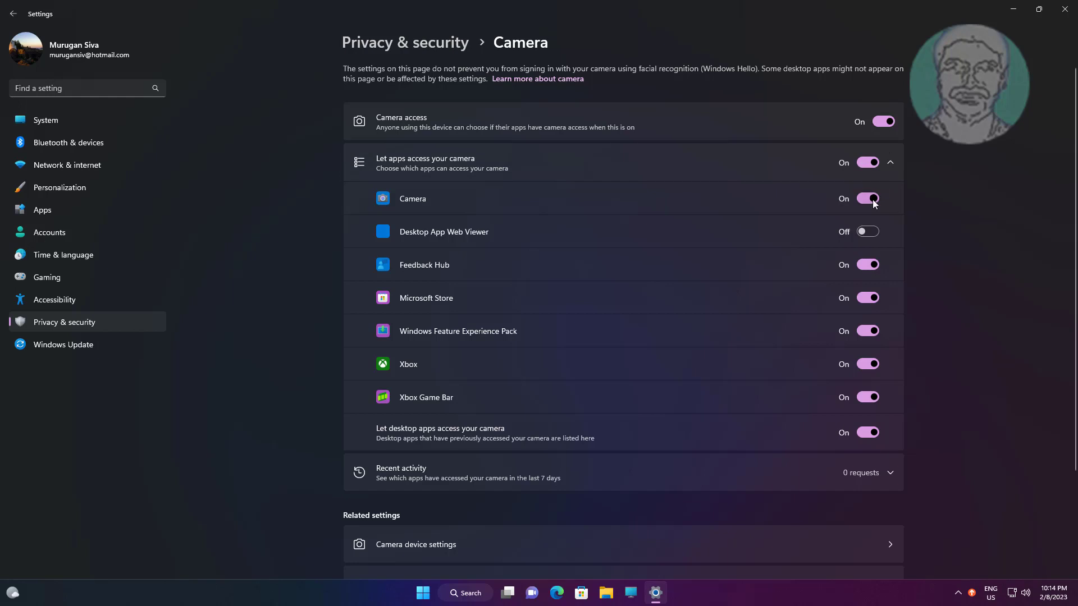
pyautogui.click(1063, 10)
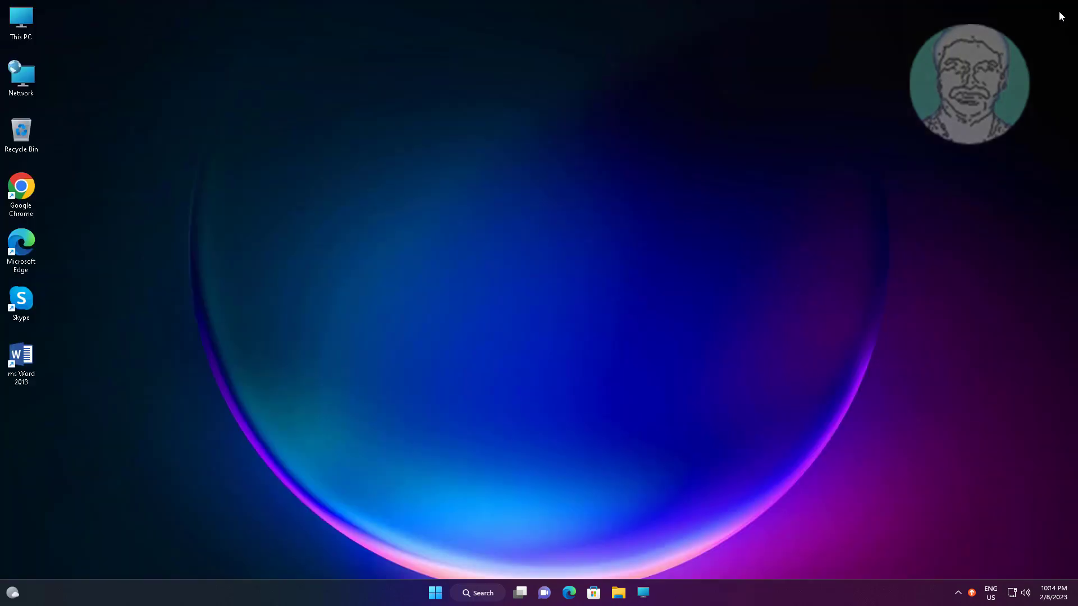
# Reopen Settings and filter Apps > Installed apps with the search 'camera'.
pyautogui.click(436, 594)
pyautogui.click(681, 267)
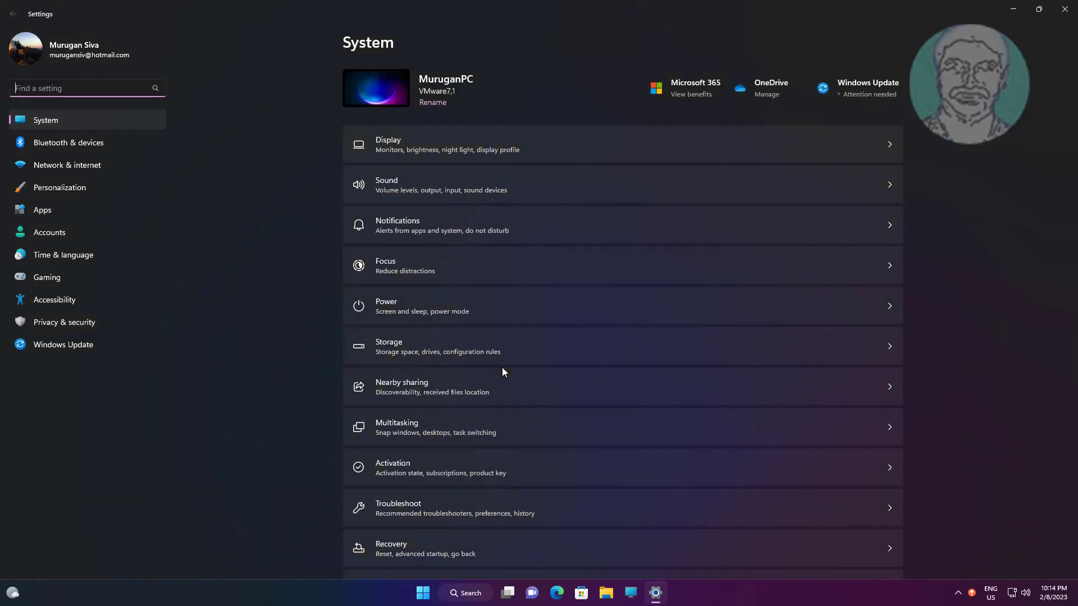
pyautogui.click(83, 210)
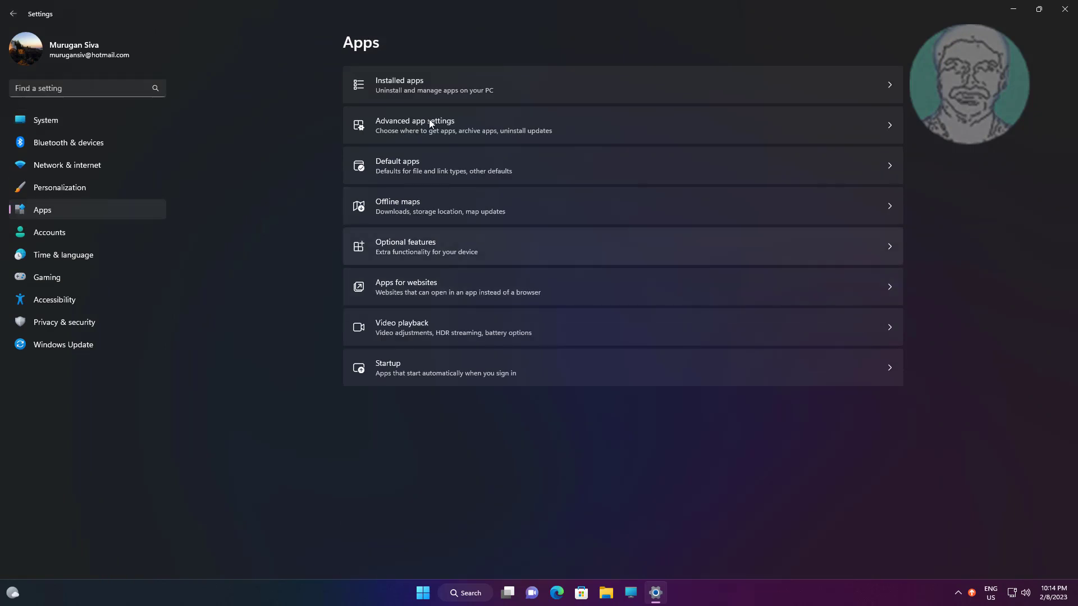
pyautogui.click(416, 86)
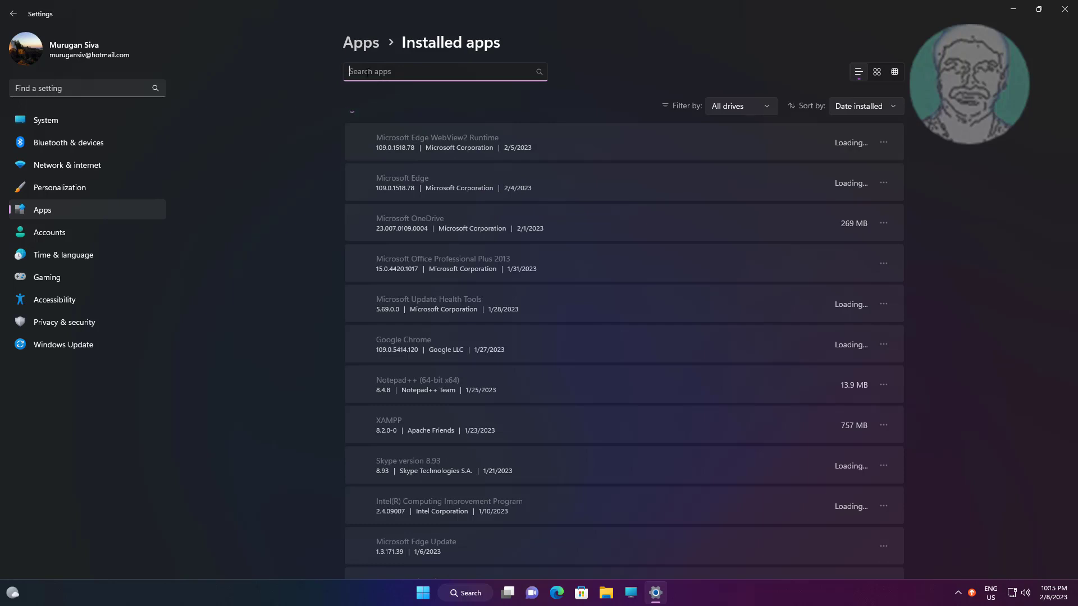
pyautogui.write('ca')
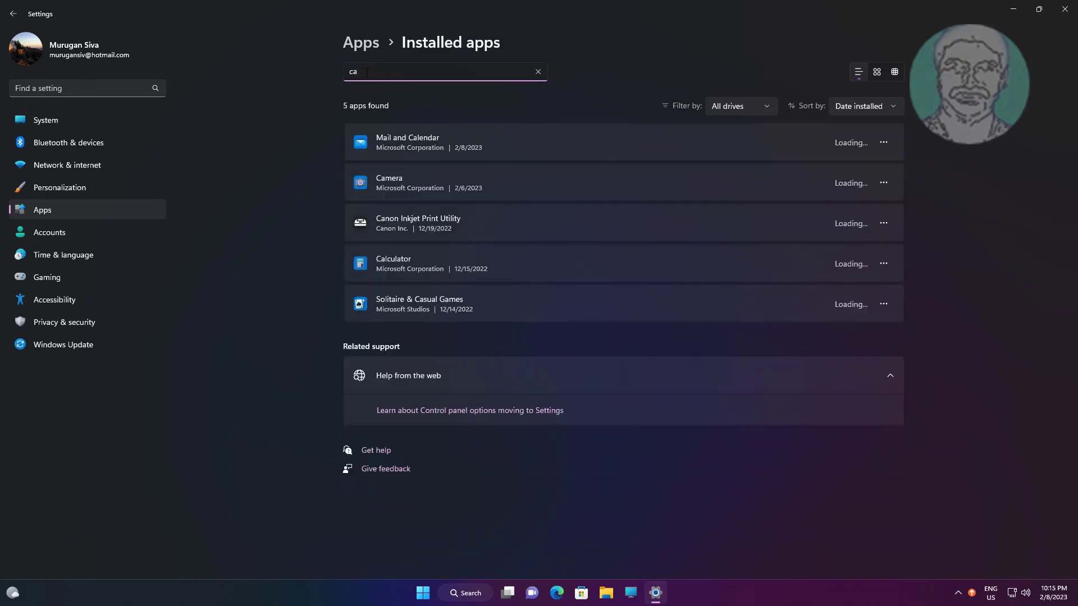
pyautogui.write('mera')
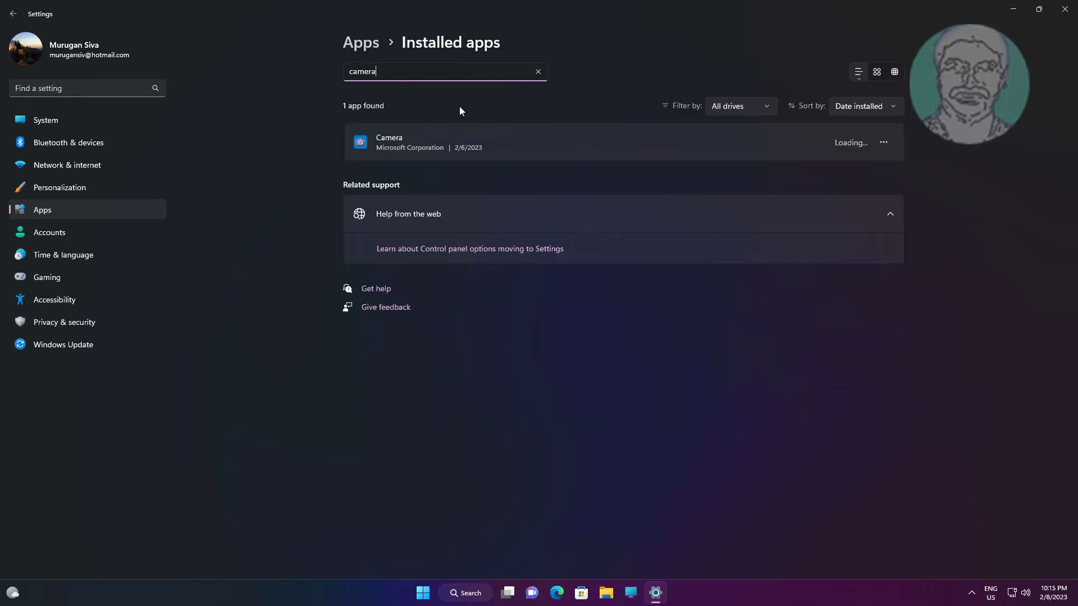
pyautogui.click(478, 140)
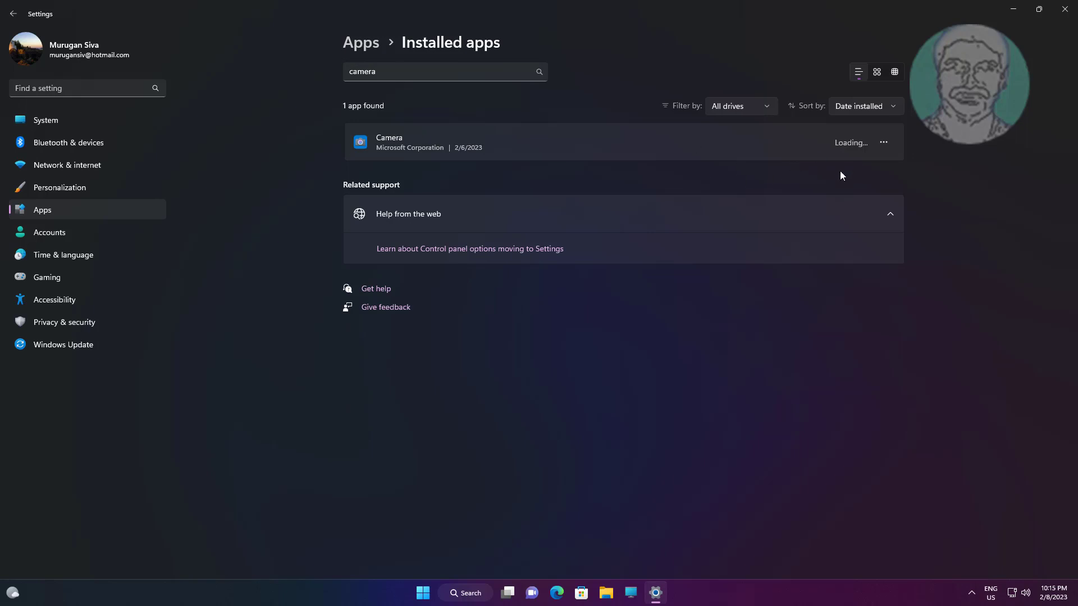
# In the Camera app's advanced options, set background app permission to Always.
pyautogui.click(884, 144)
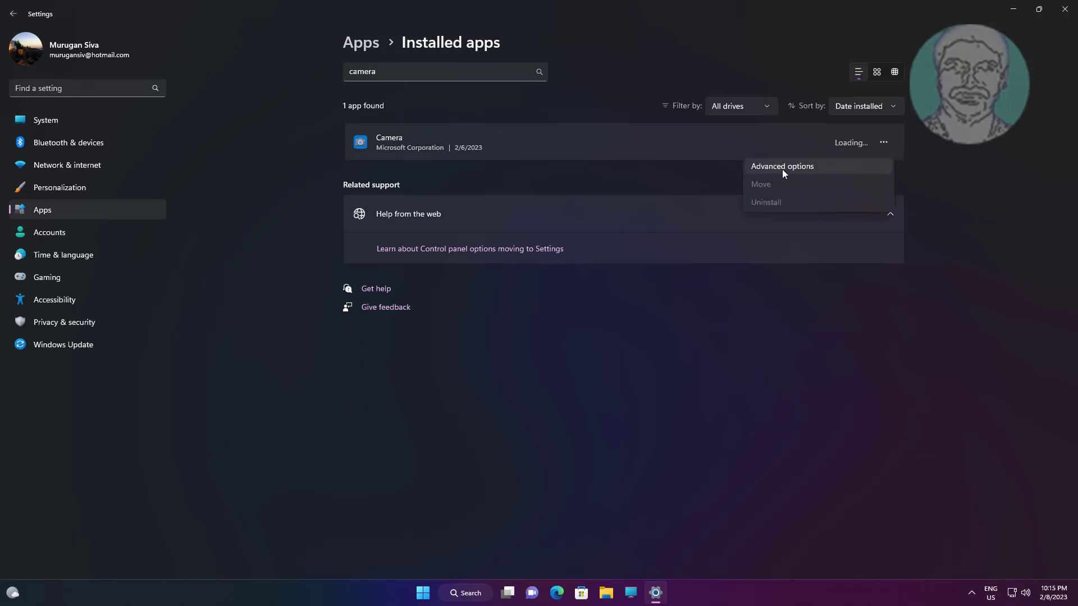
pyautogui.click(783, 171)
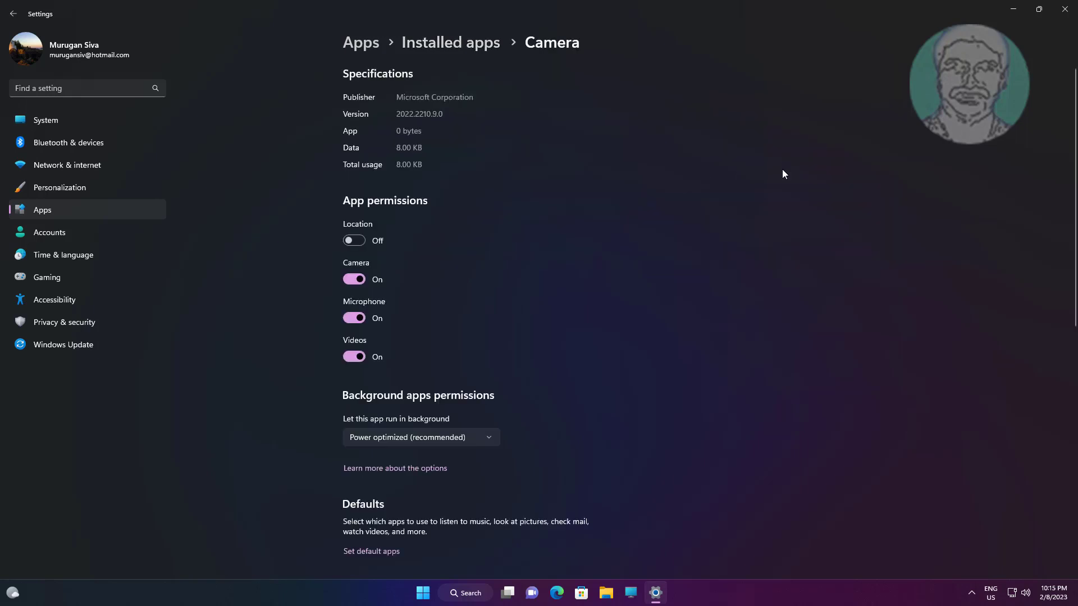
pyautogui.scroll(-6, 591, 343)
pyautogui.scroll(3, 590, 343)
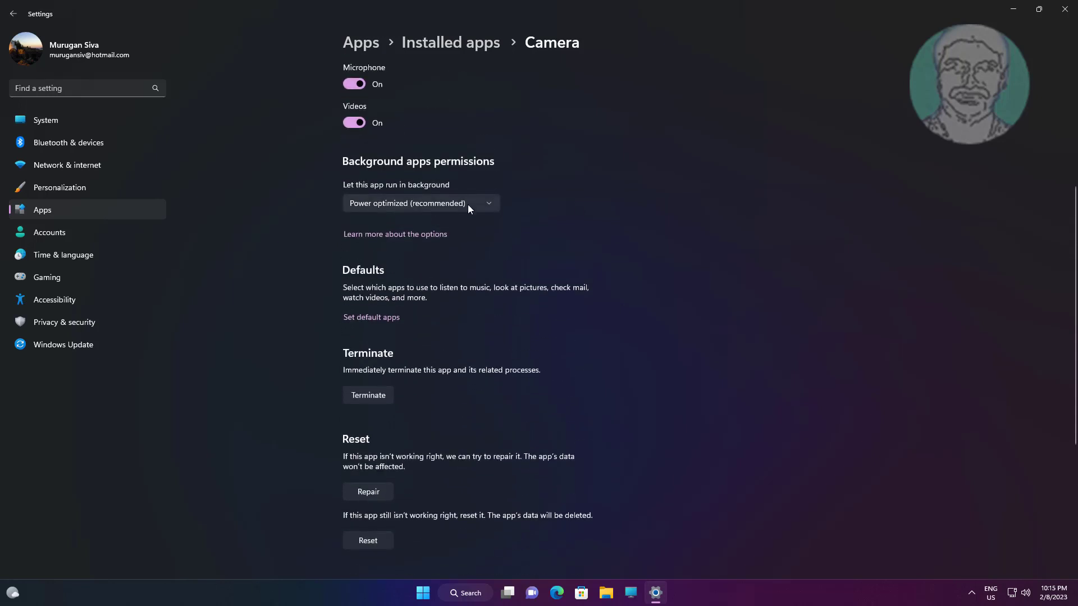
pyautogui.click(470, 208)
pyautogui.click(393, 185)
# Repair the Camera app, then reset it and confirm deleting its data.
pyautogui.scroll(-5, 526, 372)
pyautogui.click(366, 259)
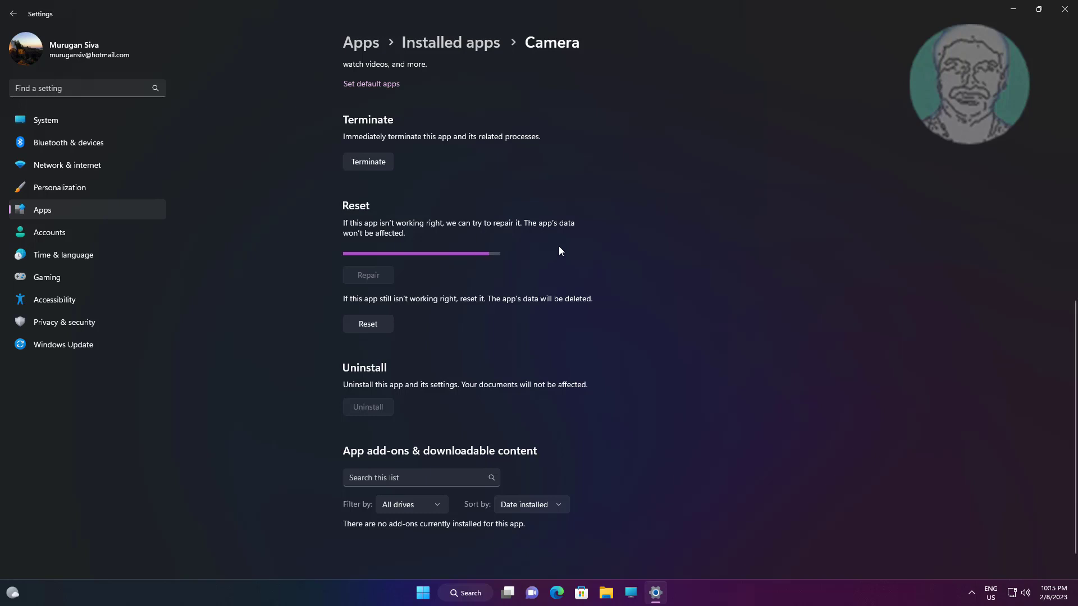
pyautogui.click(379, 314)
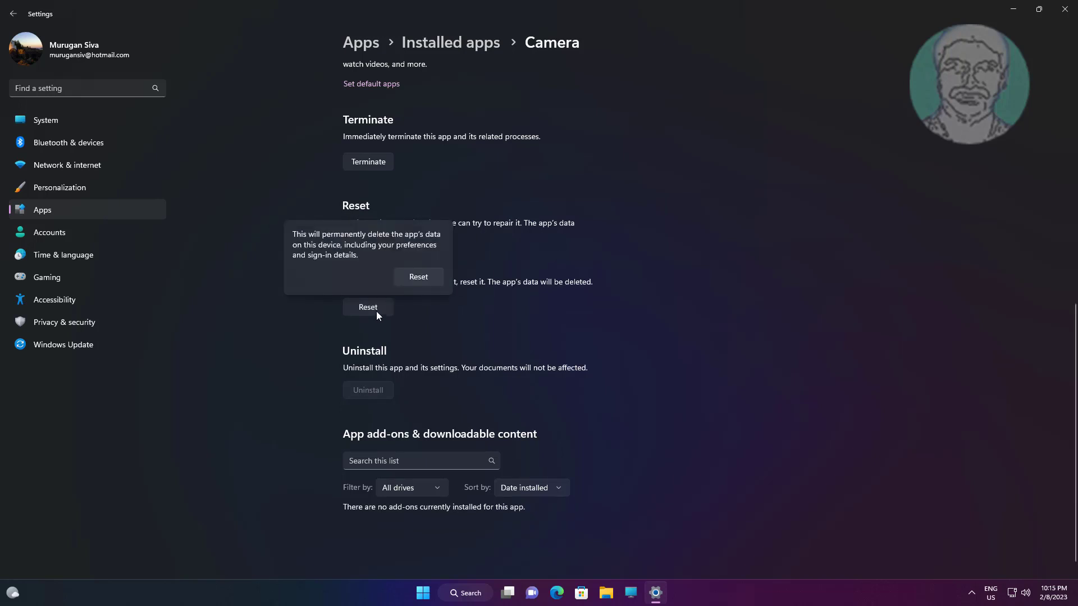
pyautogui.click(402, 281)
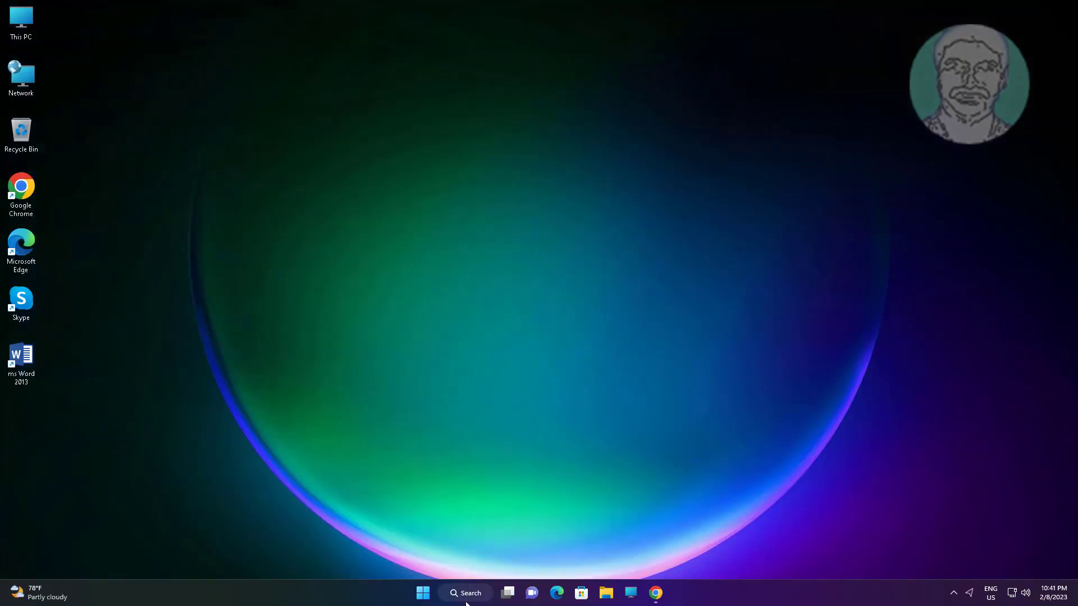
# Search 'firewall', open Windows Defender Firewall, and go to 'Allow an app or feature through'.
pyautogui.click(472, 594)
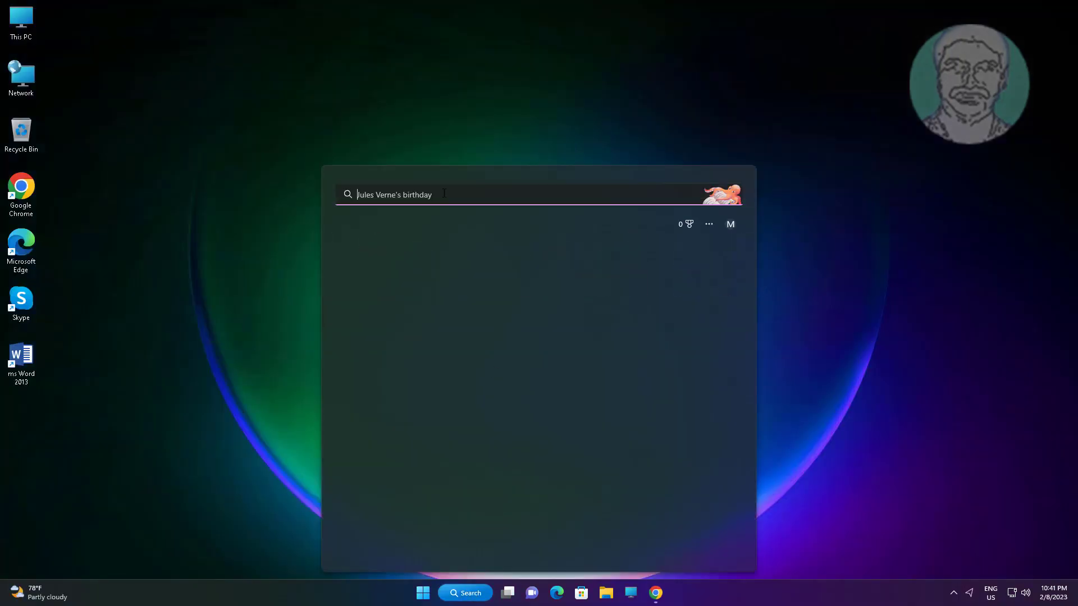
pyautogui.write('firewall')
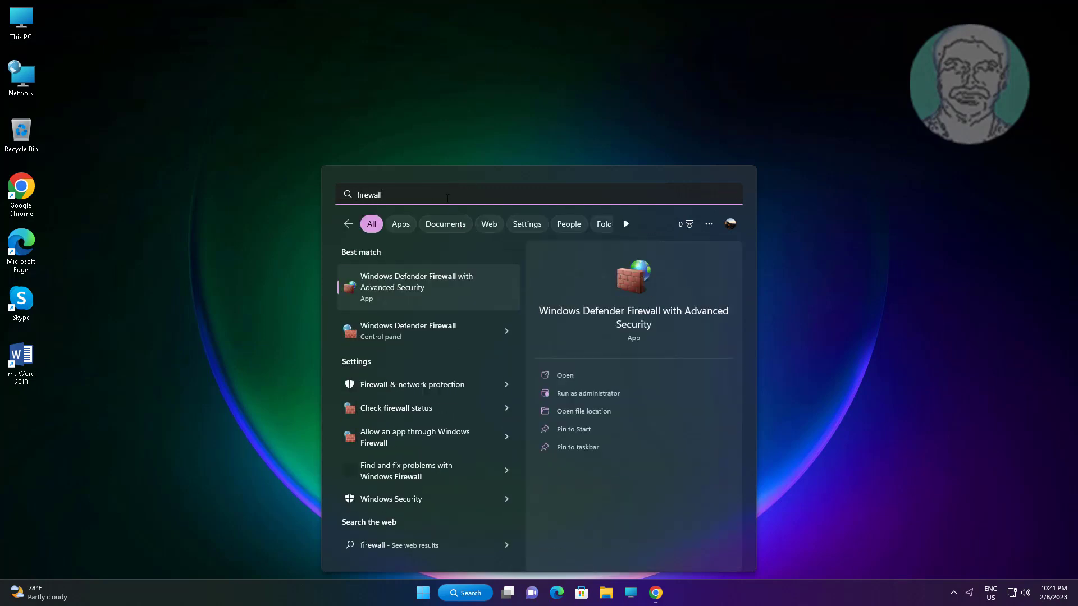
pyautogui.click(430, 336)
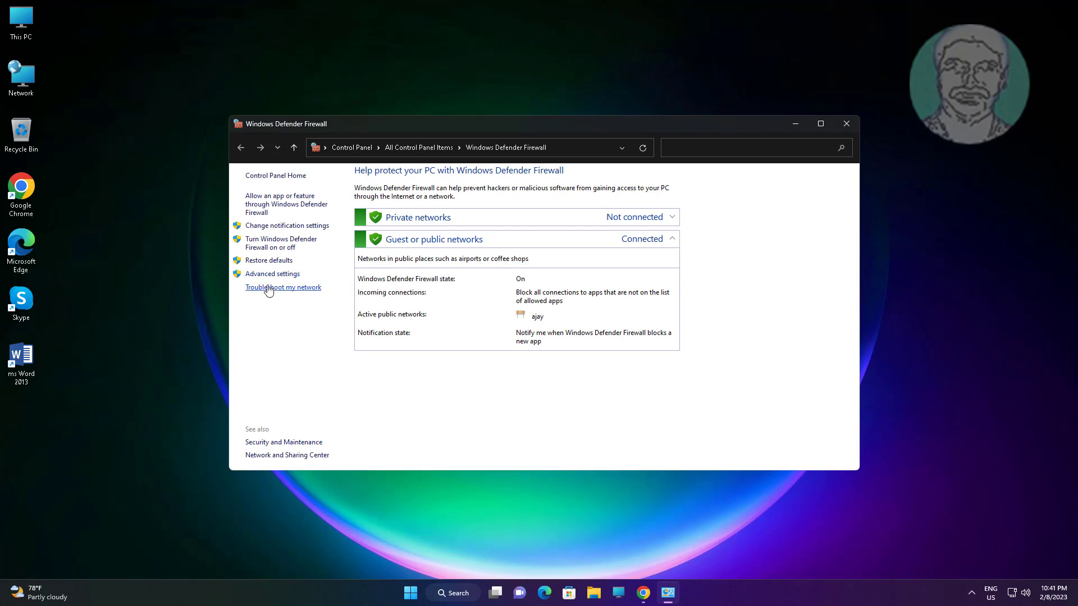
pyautogui.click(283, 207)
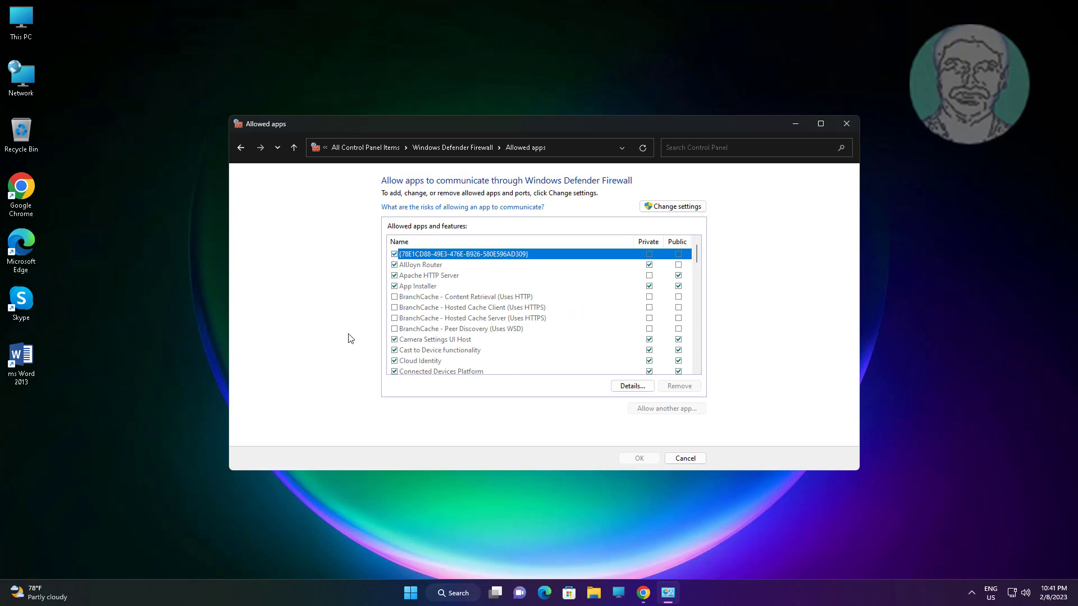
# Add CameraSettingsUIHost.exe from System32 as another allowed app in the firewall list.
pyautogui.click(682, 209)
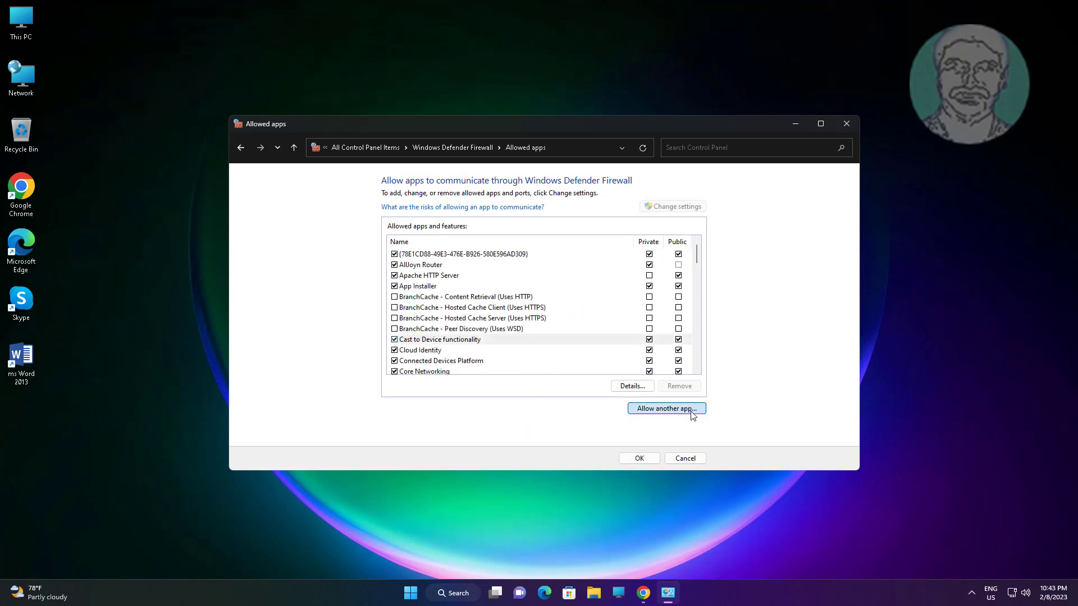
pyautogui.click(692, 410)
pyautogui.click(624, 354)
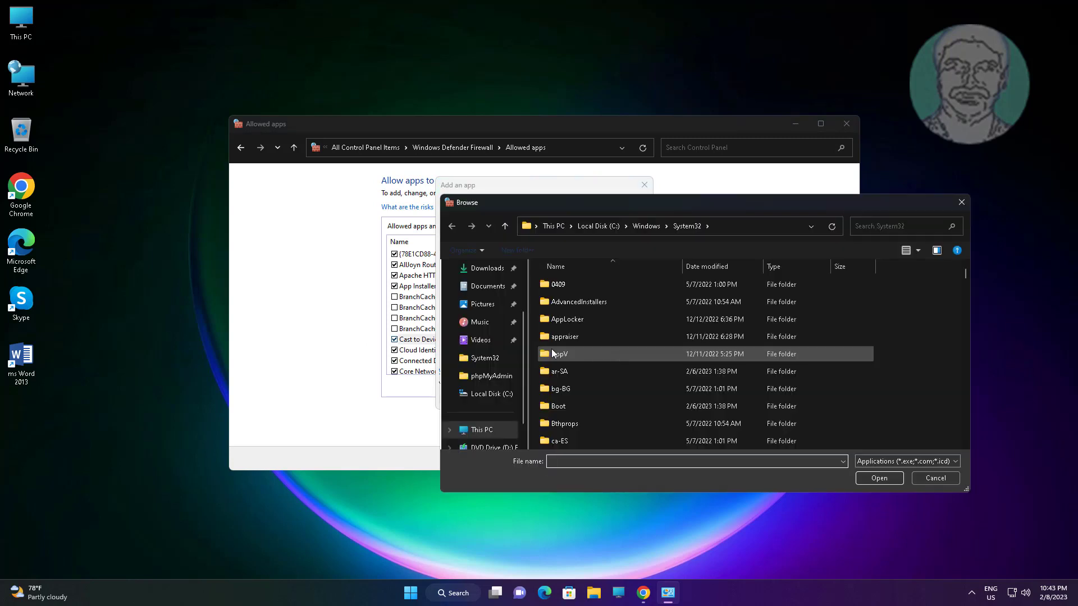
pyautogui.scroll(-4, 642, 406)
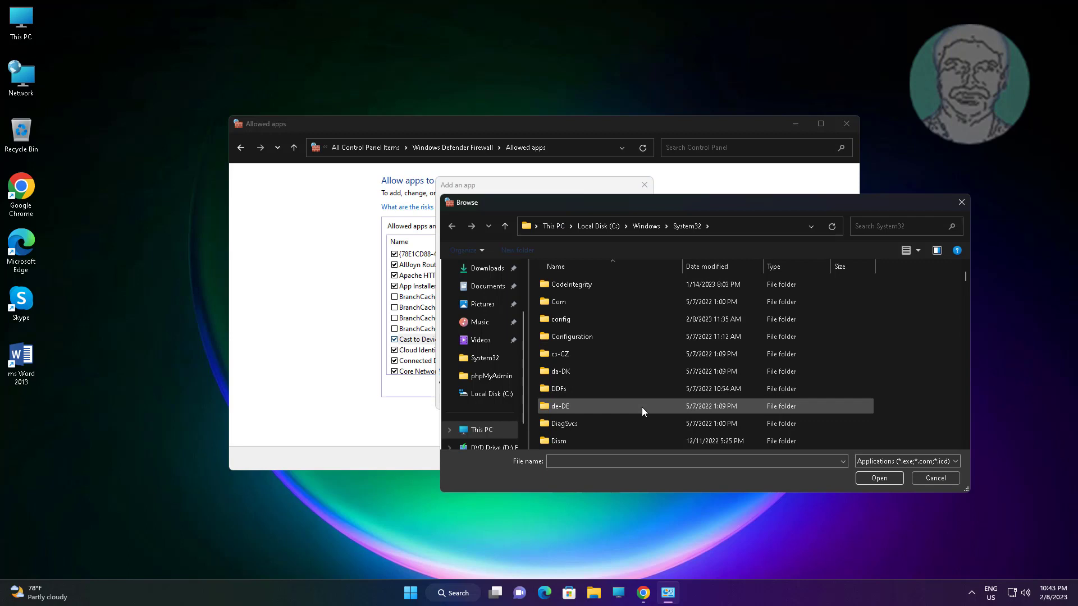
pyautogui.press('c')
pyautogui.press('c')
pyautogui.press('c')
pyautogui.press('c')
pyautogui.press('c')
pyautogui.press('c')
pyautogui.press('c')
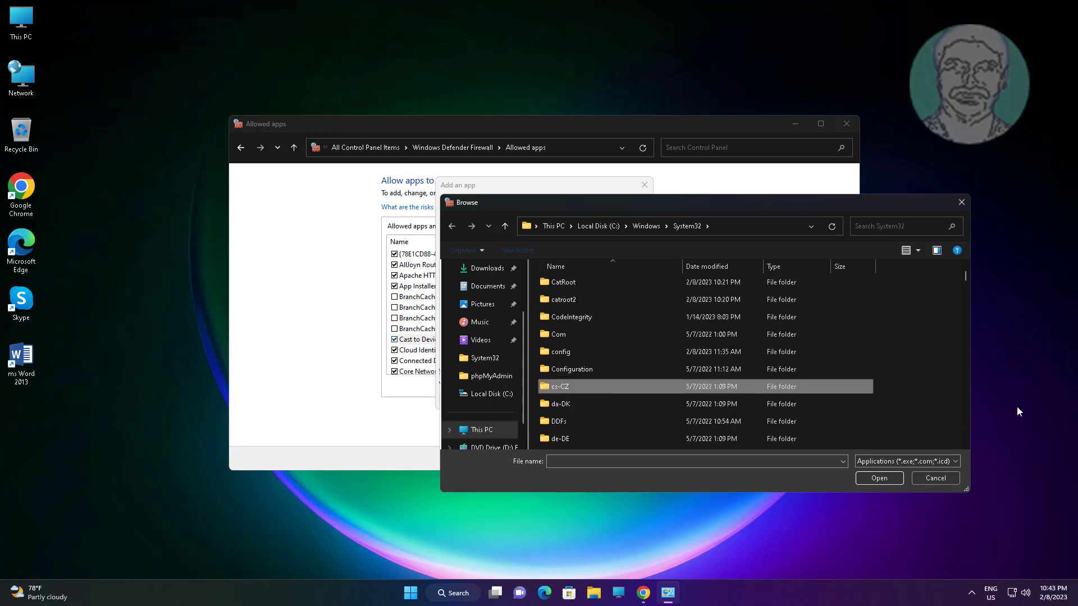
pyautogui.press('c')
pyautogui.click(645, 317)
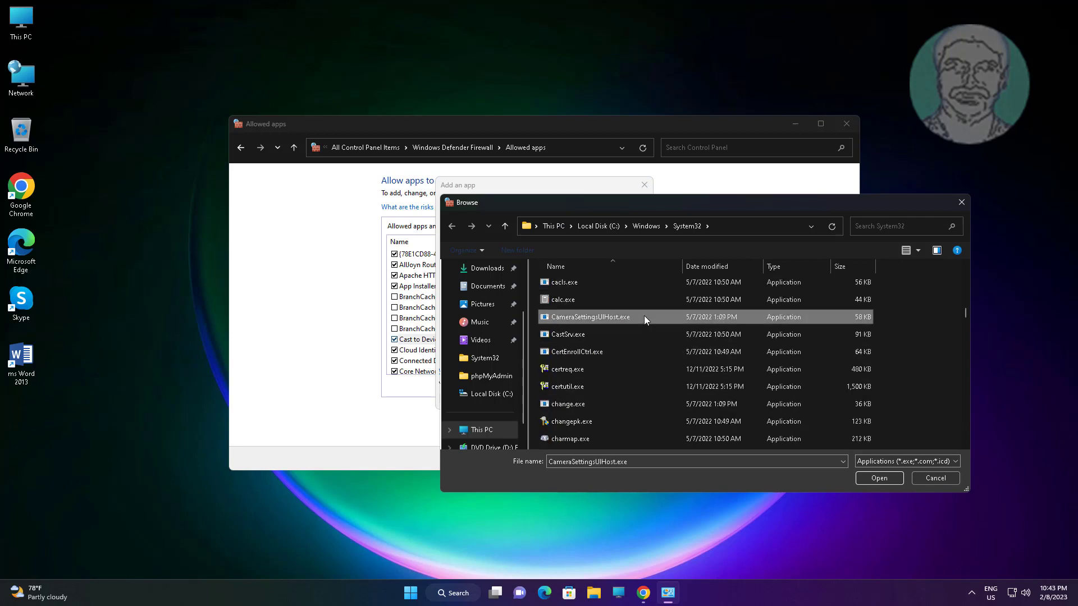
pyautogui.click(874, 478)
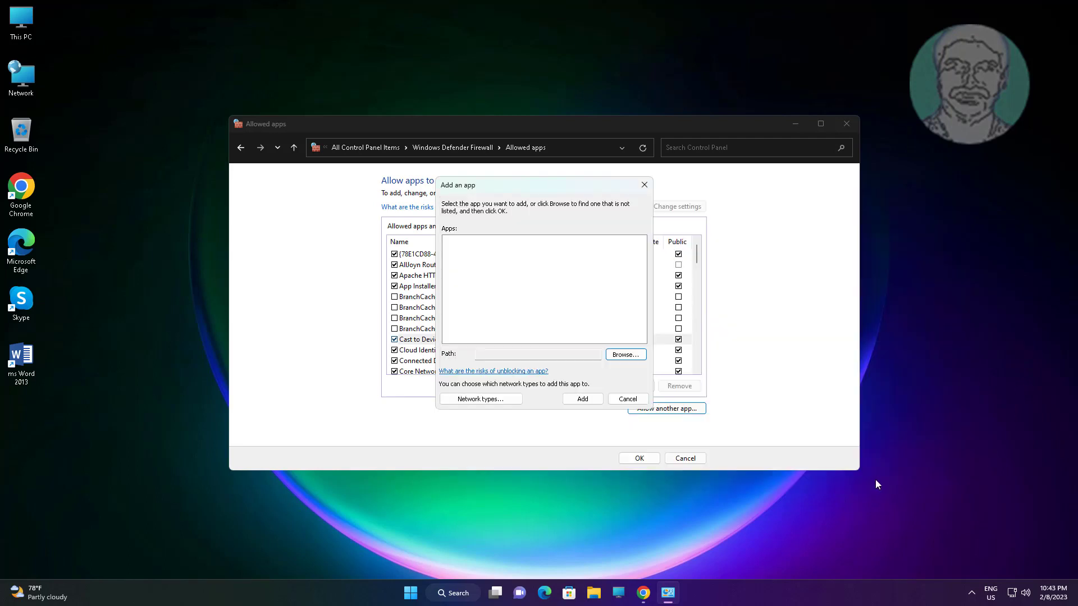
pyautogui.click(582, 399)
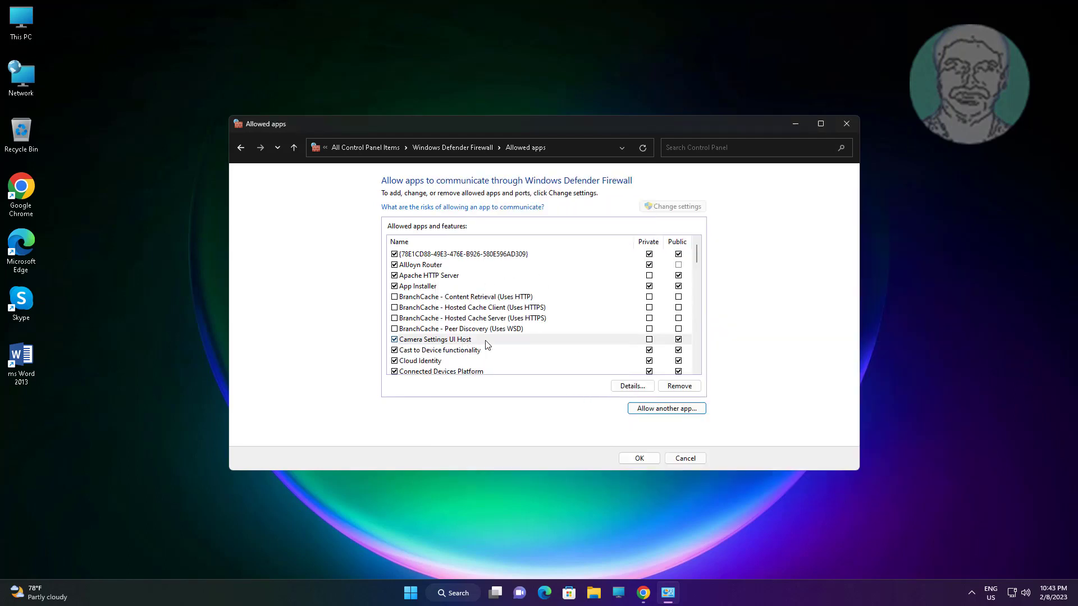
# Tick Private for Camera Settings UI Host, save with OK, and close the firewall window.
pyautogui.click(649, 340)
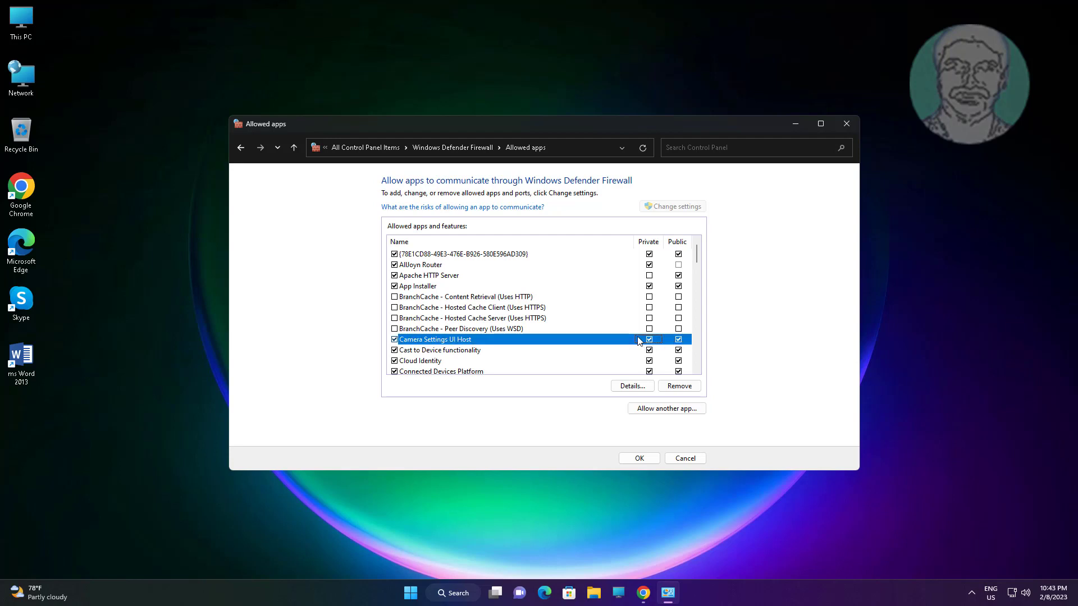
pyautogui.click(650, 460)
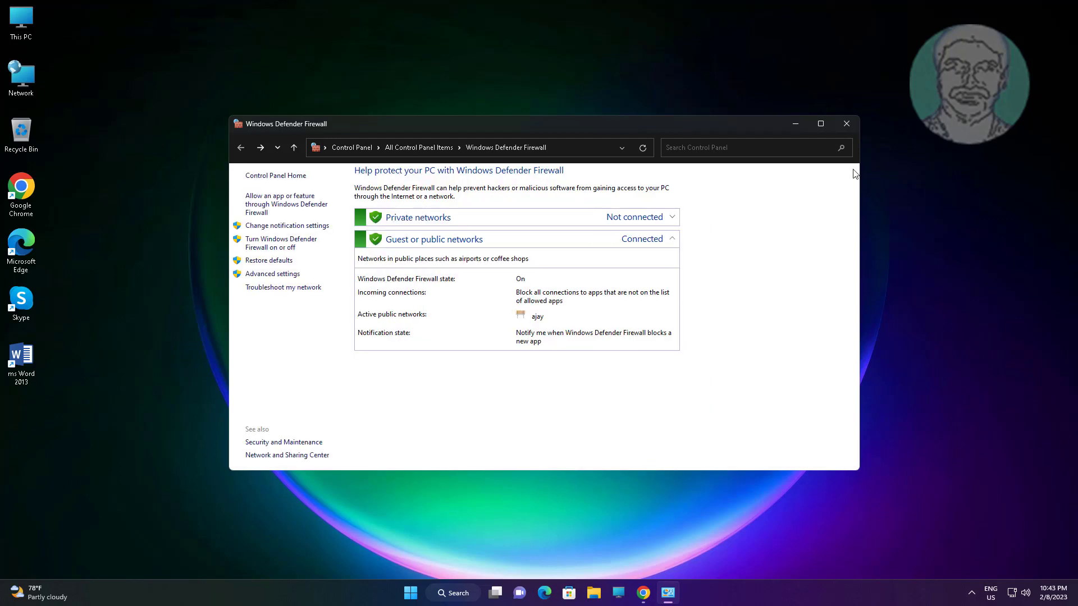
pyautogui.click(846, 124)
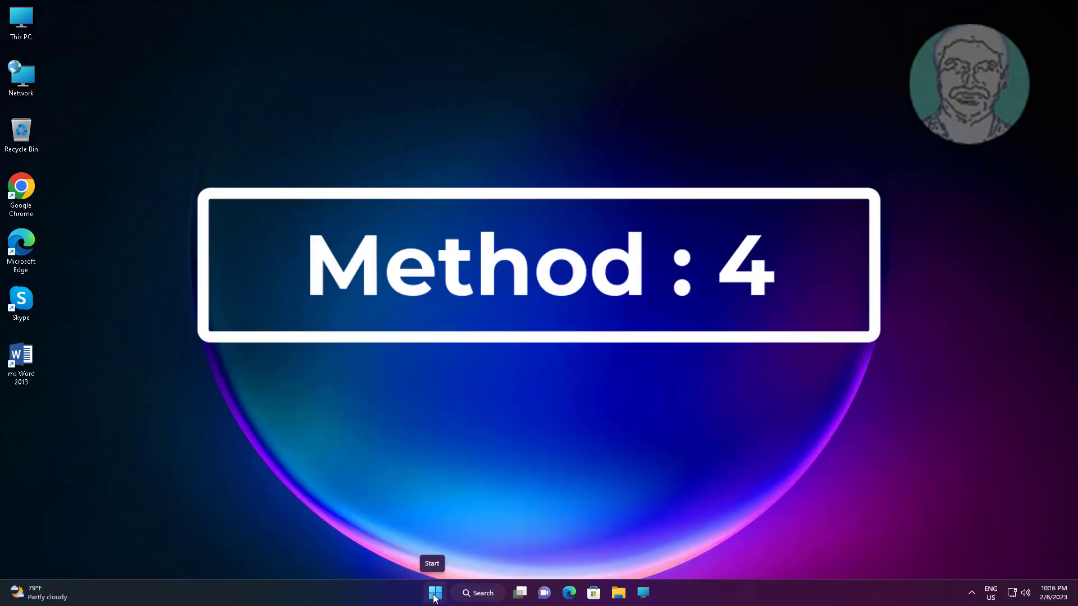
# Open Device Manager from the Start quick menu and select USB CAMERA under Cameras.
pyautogui.rightClick(434, 596)
pyautogui.click(413, 344)
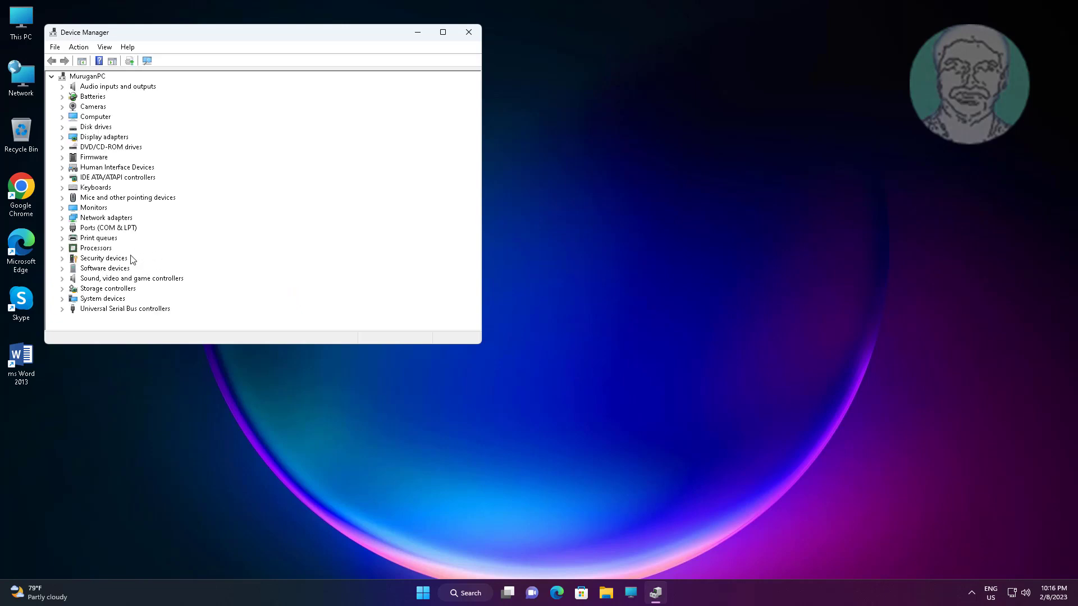
pyautogui.click(94, 107)
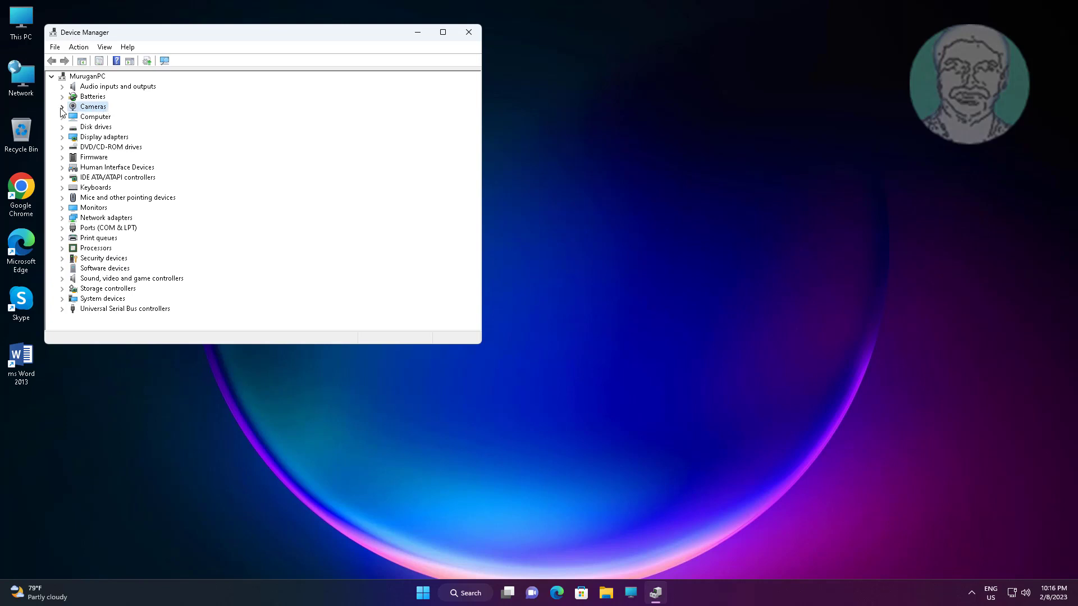
pyautogui.click(63, 107)
pyautogui.click(115, 117)
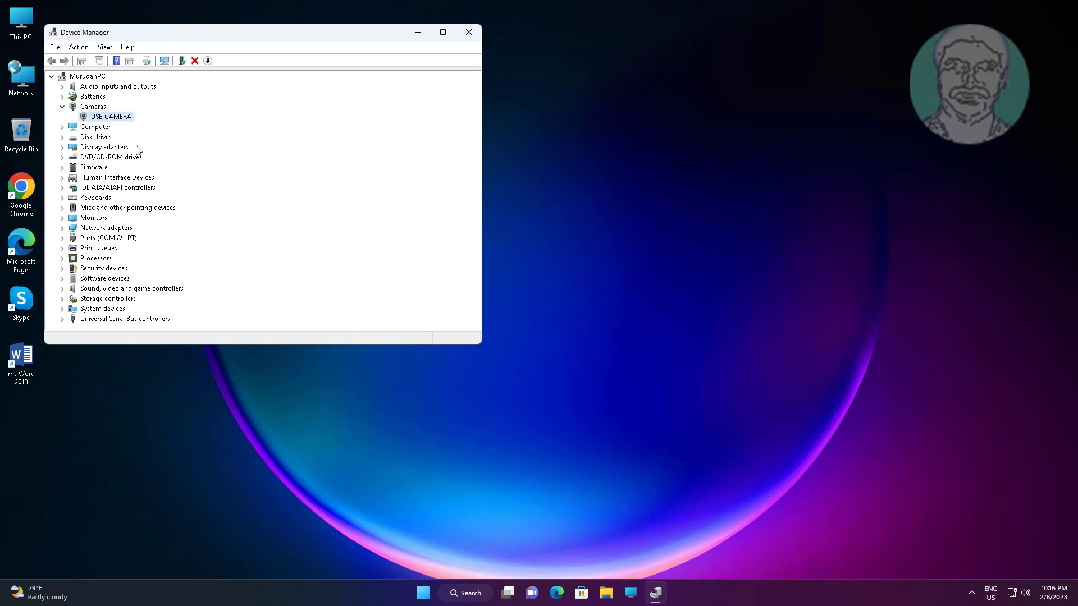
# Update the USB CAMERA driver to USB Video Device from the compatible list, then close Device Manager.
pyautogui.rightClick(122, 118)
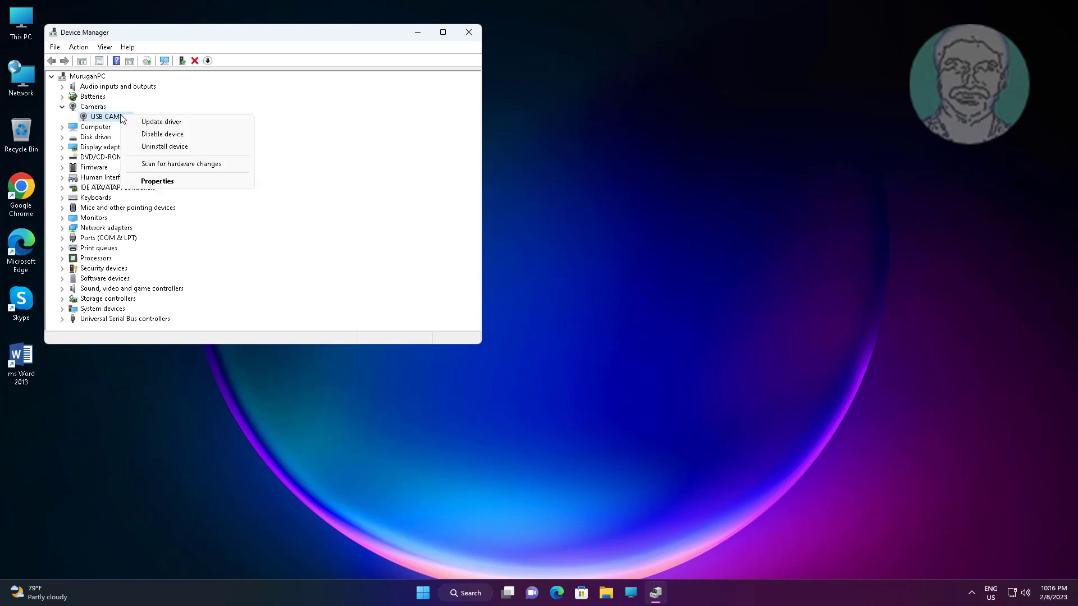
pyautogui.click(180, 124)
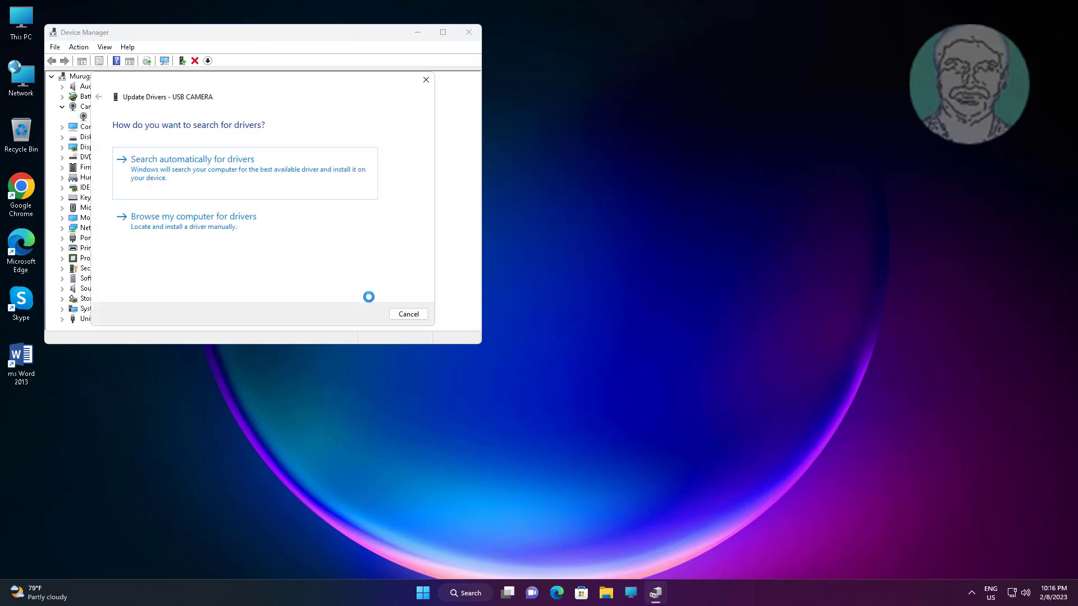
pyautogui.click(254, 224)
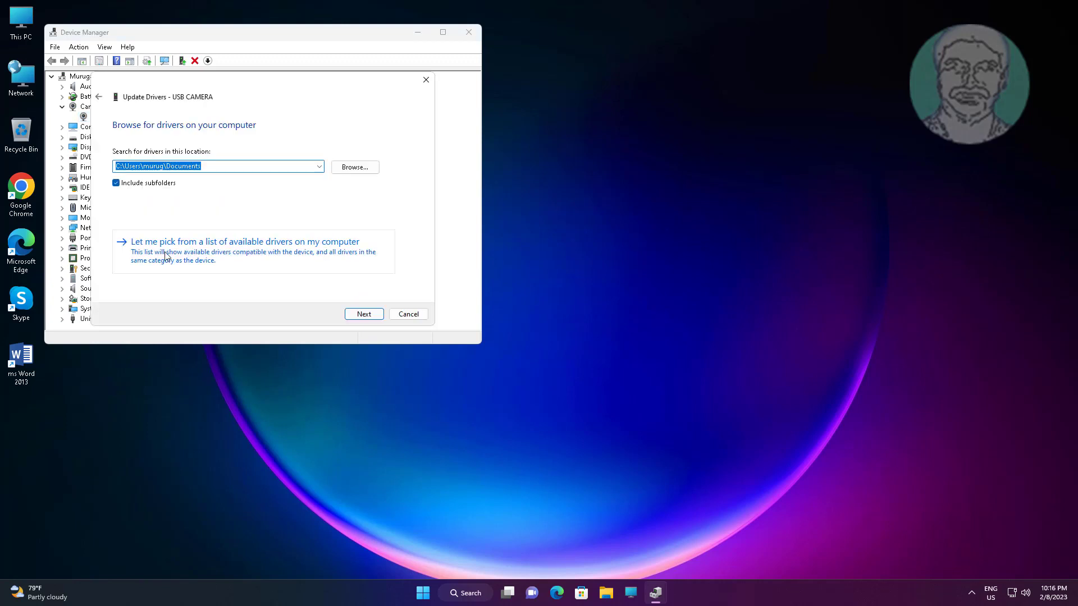
pyautogui.click(237, 255)
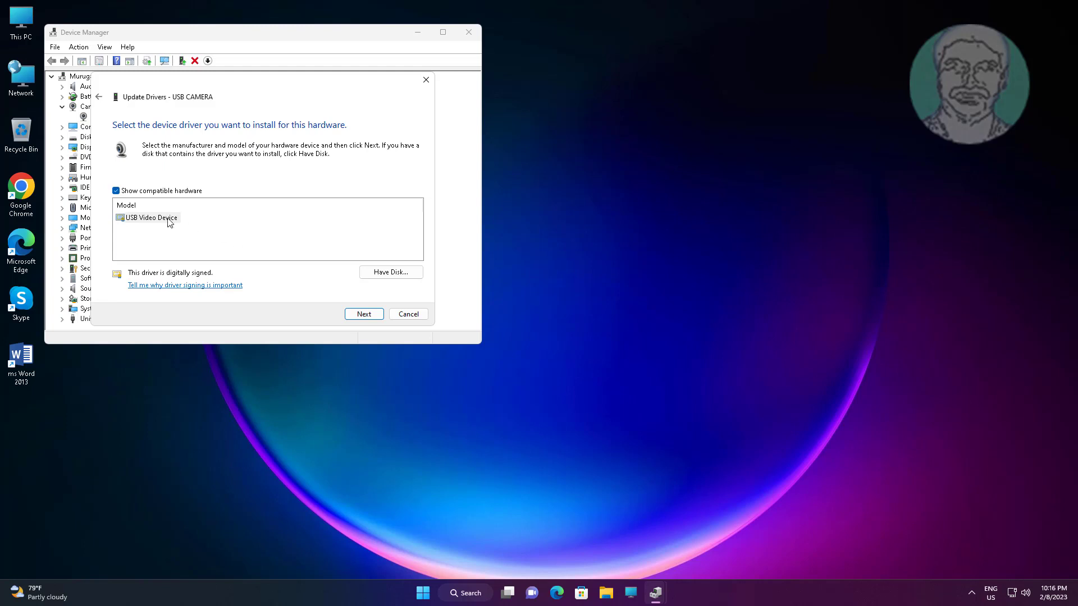
pyautogui.click(170, 220)
pyautogui.click(362, 313)
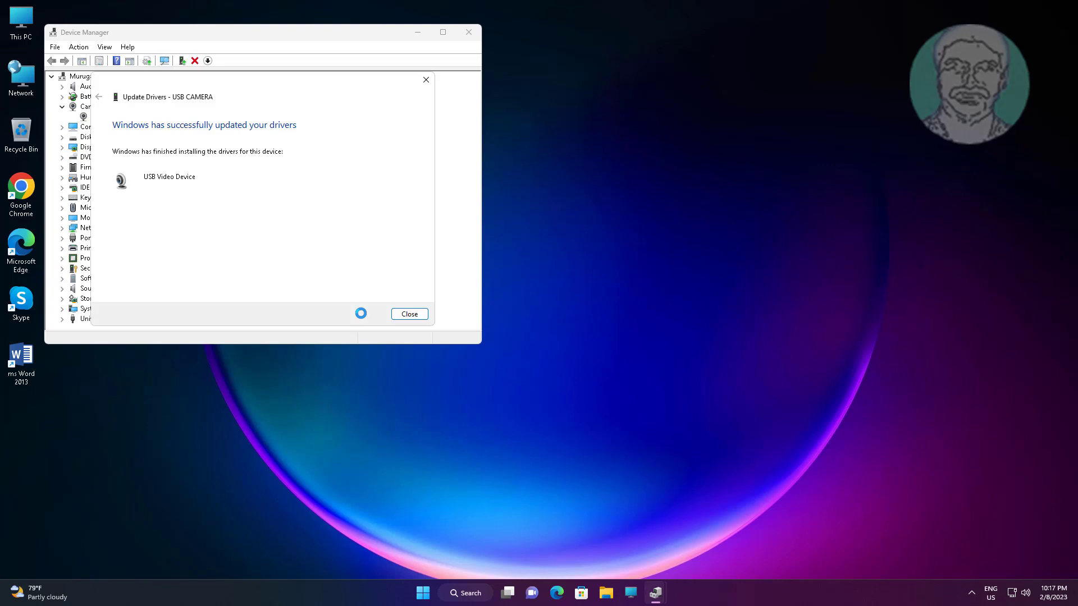
pyautogui.click(409, 314)
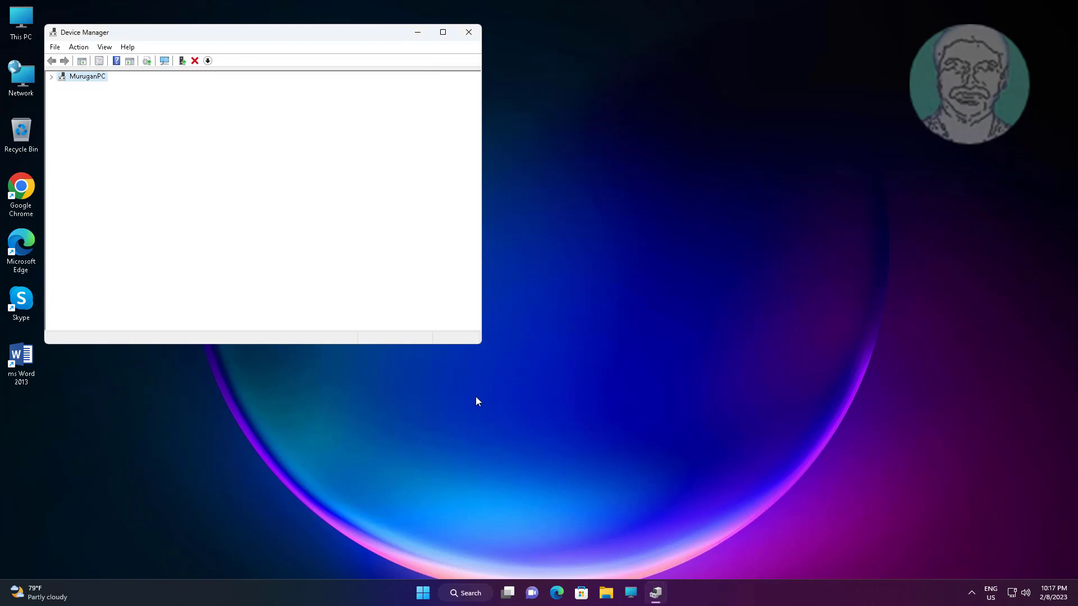
pyautogui.click(468, 33)
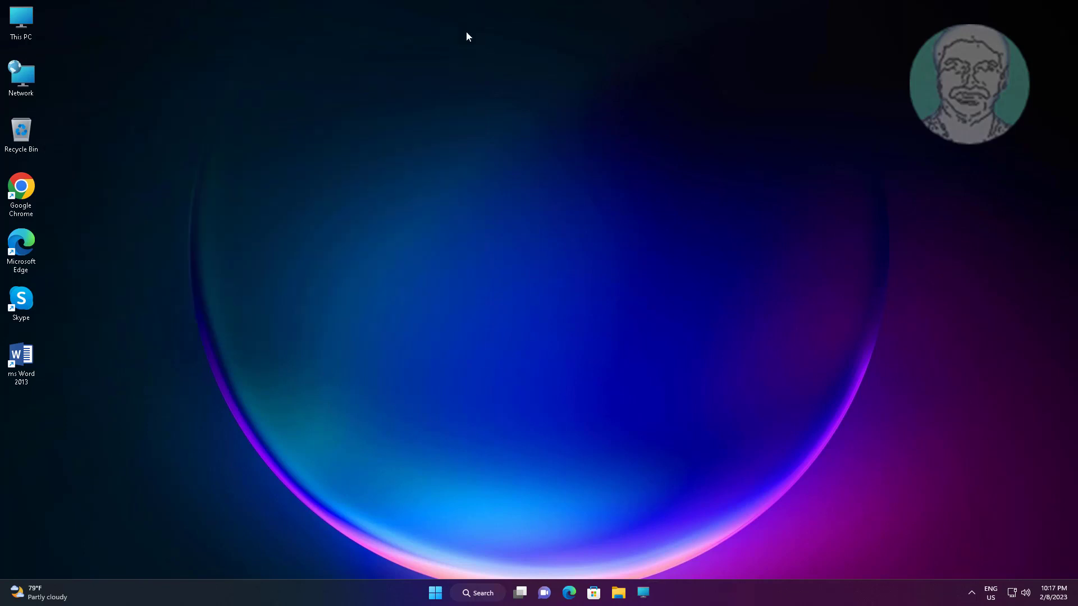
# Open Device Manager and uninstall the USB CAMERA under Cameras.
pyautogui.rightClick(435, 593)
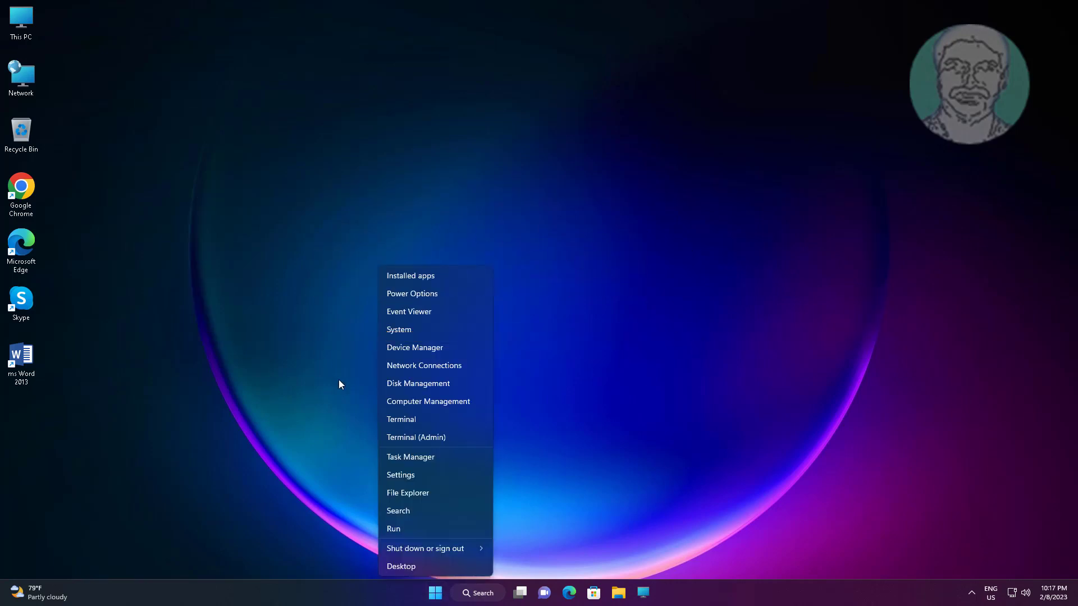
pyautogui.click(418, 345)
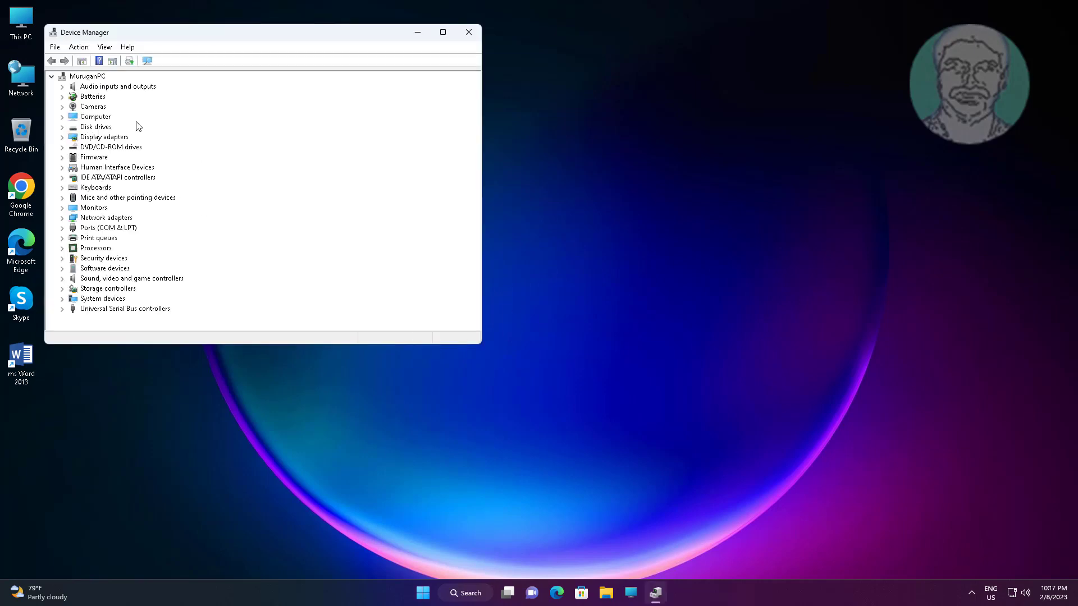
pyautogui.click(93, 108)
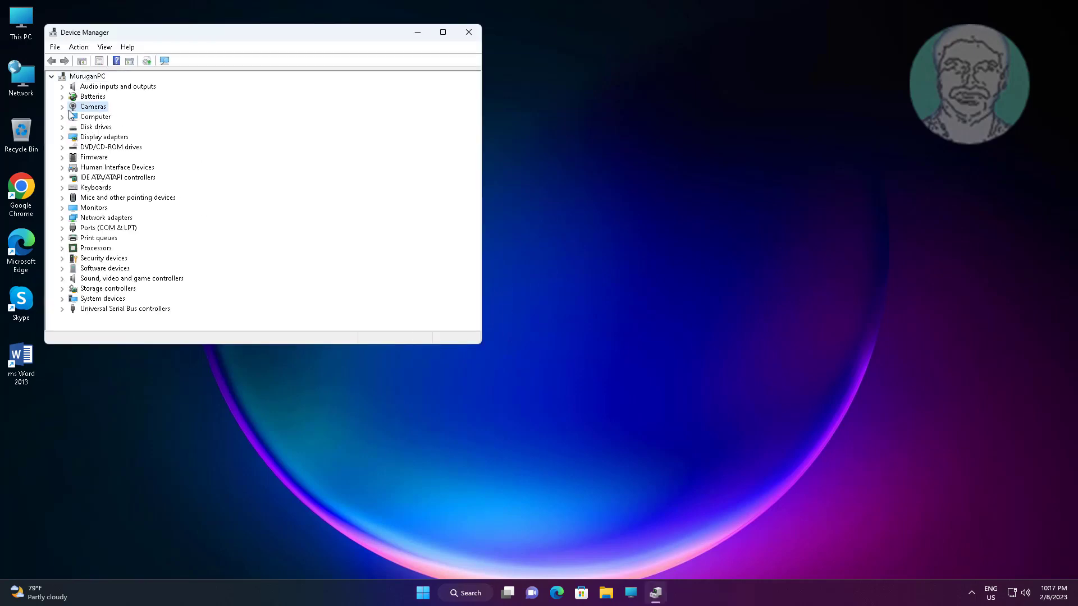
pyautogui.click(62, 106)
pyautogui.click(132, 119)
pyautogui.rightClick(132, 119)
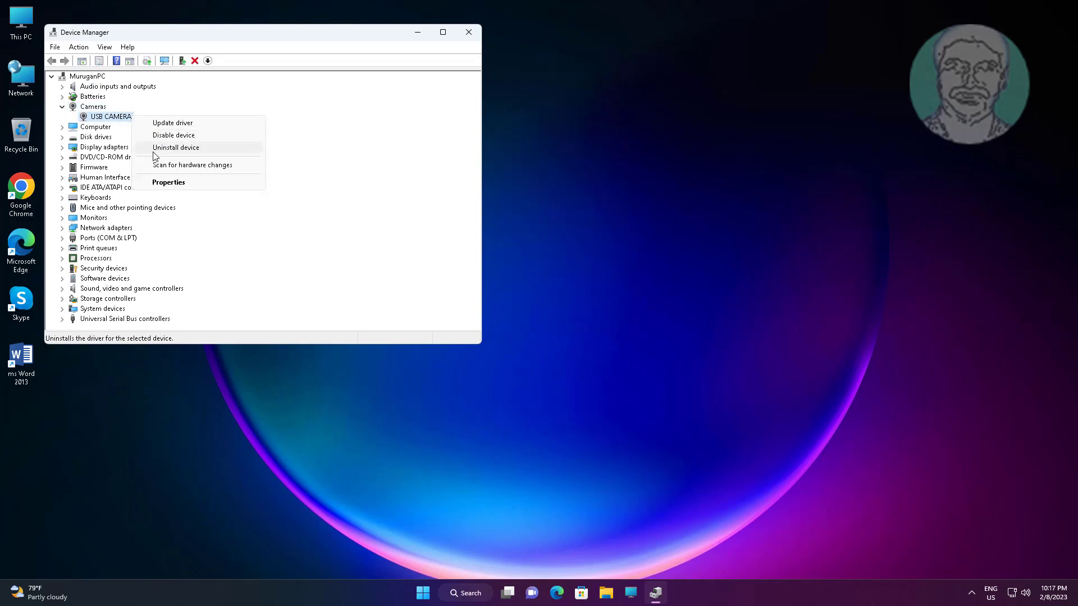
pyautogui.click(208, 147)
pyautogui.click(551, 340)
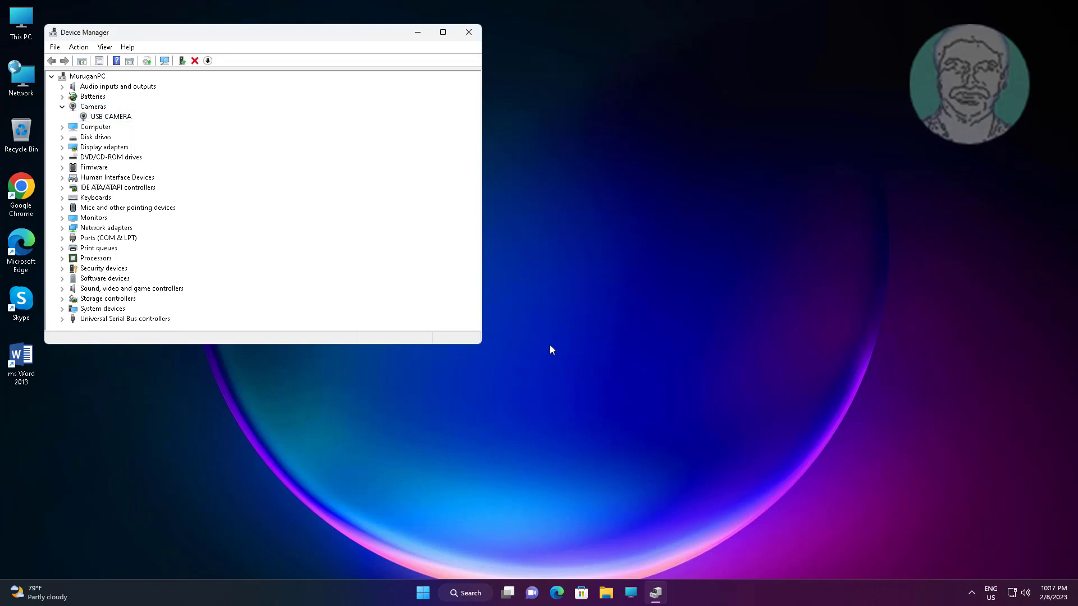
# Run Action > Scan for hardware changes, check USB CAMERA is back under Cameras, and close.
pyautogui.click(104, 46)
pyautogui.moveTo(84, 49)
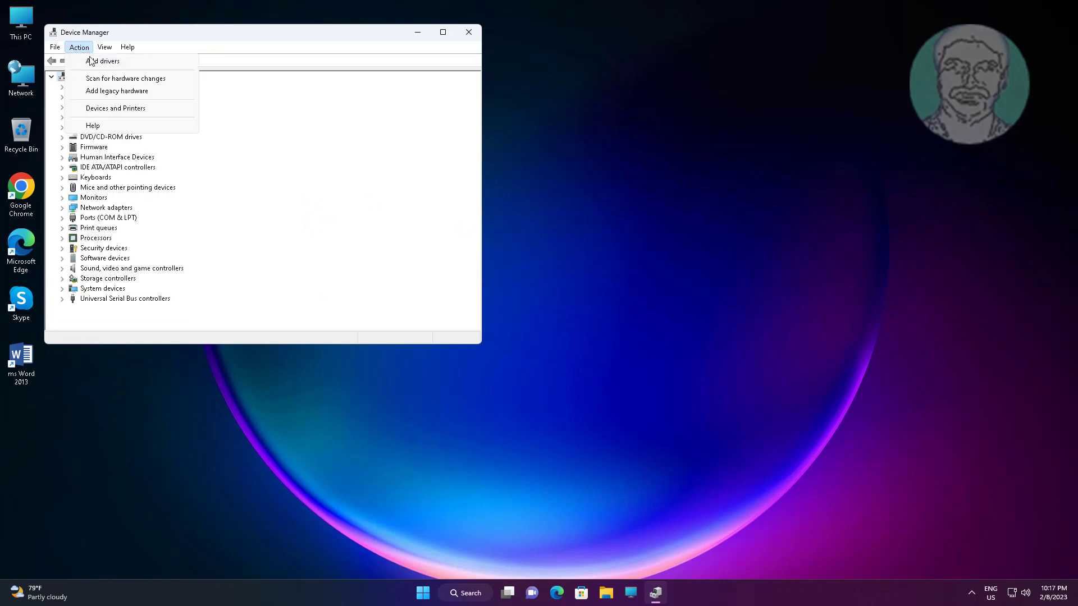
pyautogui.click(125, 79)
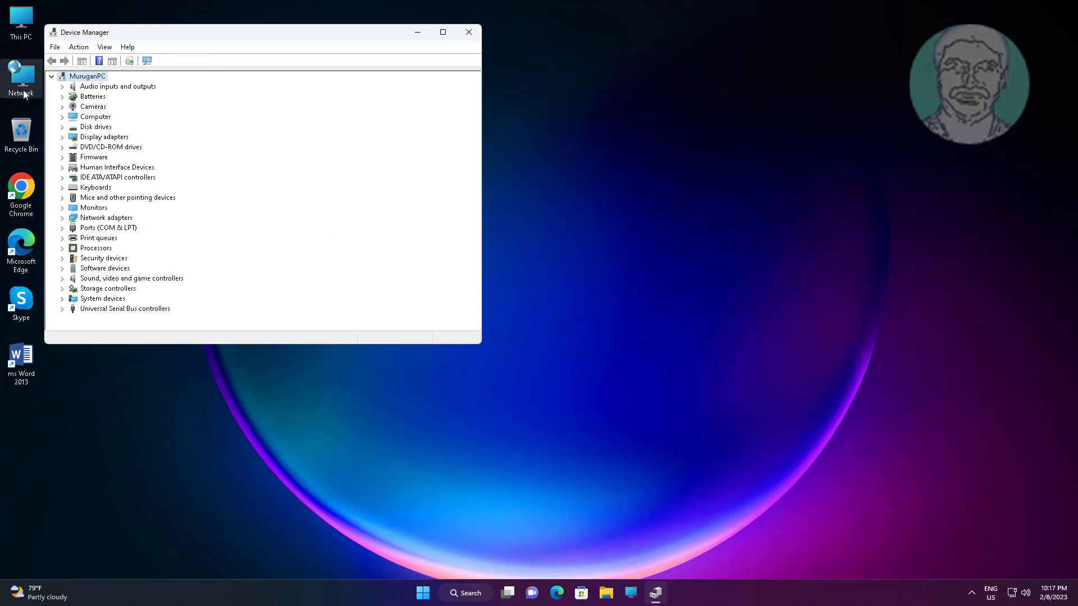
pyautogui.click(78, 108)
pyautogui.click(61, 107)
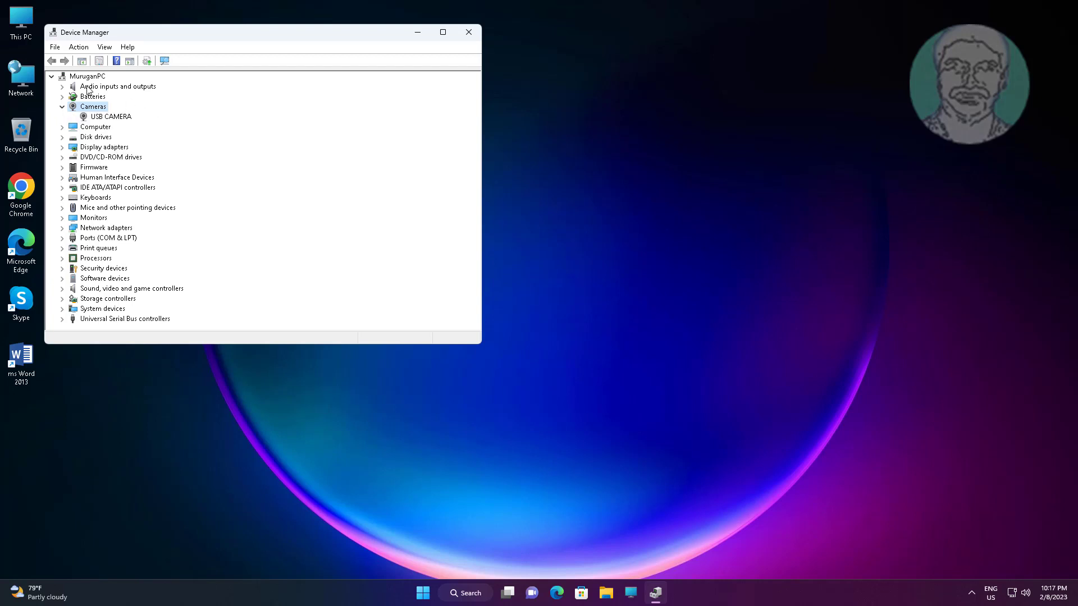
pyautogui.click(468, 32)
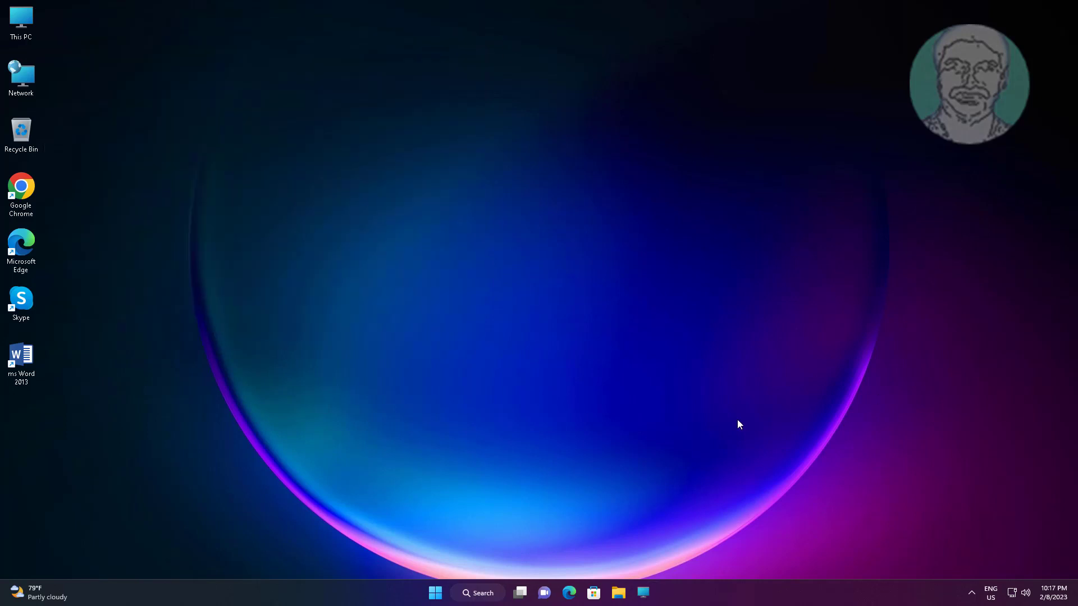
# Launch Google Chrome and search the web for 'lenovo driver'.
pyautogui.doubleClick(22, 190)
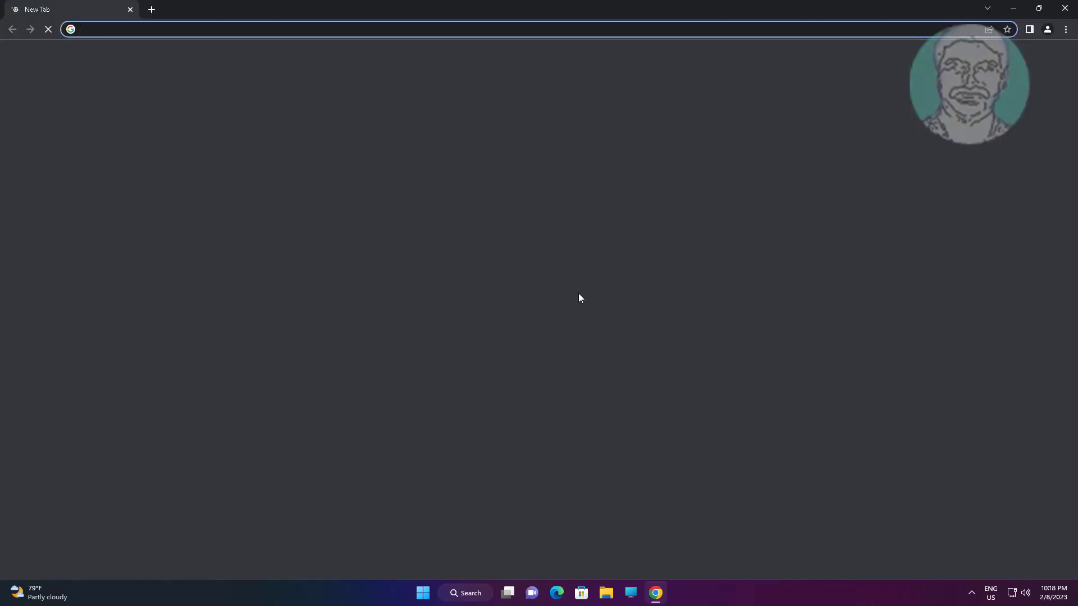
pyautogui.click(209, 30)
pyautogui.write('leno')
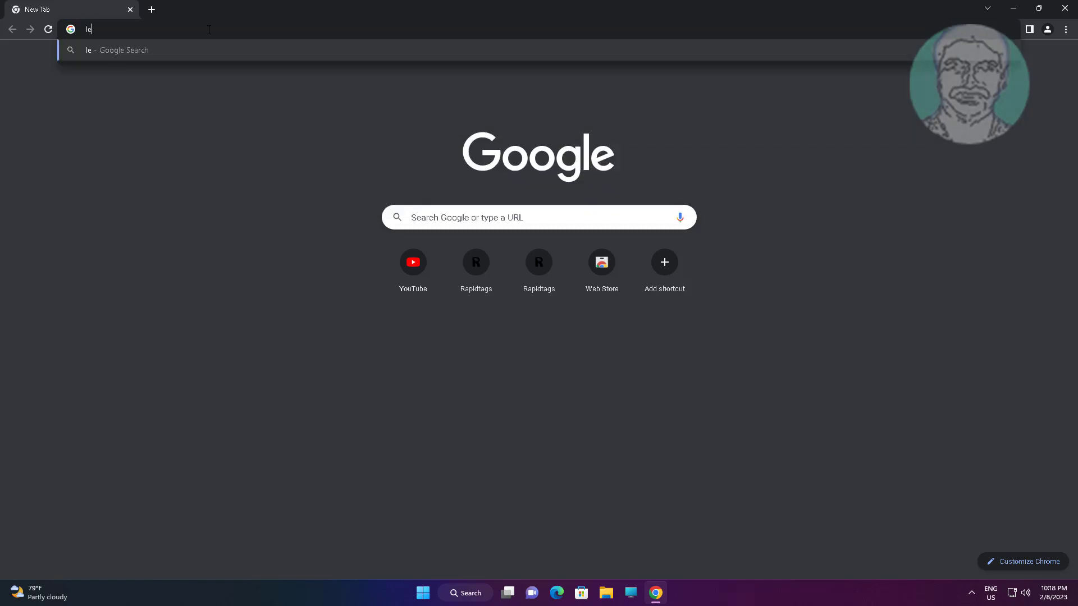
pyautogui.write('vo drivers')
pyautogui.press('Return')
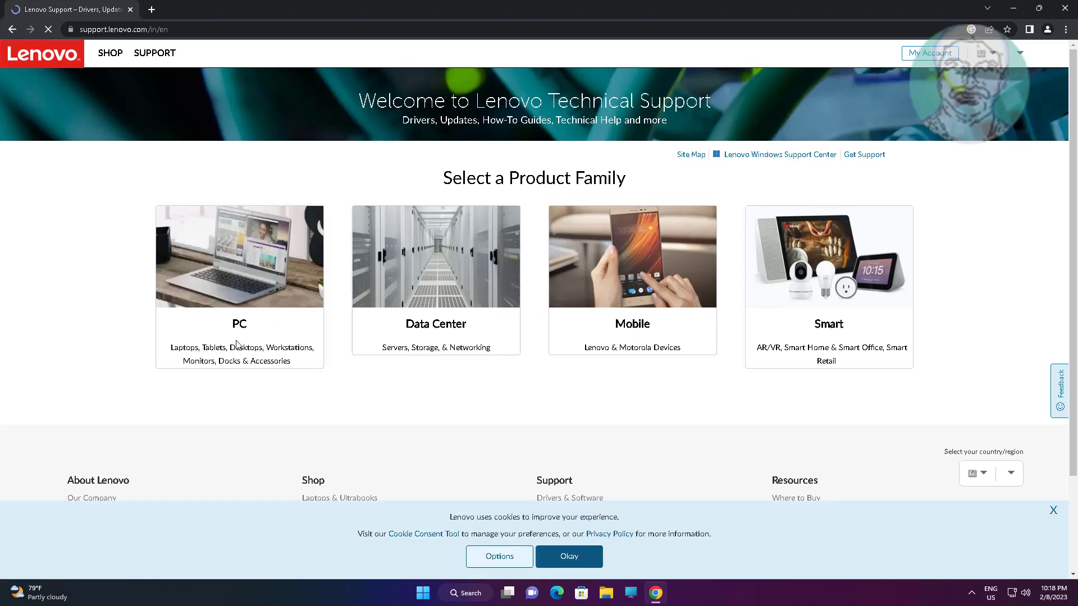
# In Lenovo PC support, browse Laptops > A Series laptops (ThinkPad) > A275 (Type 20KC, 20KD).
pyautogui.click(243, 278)
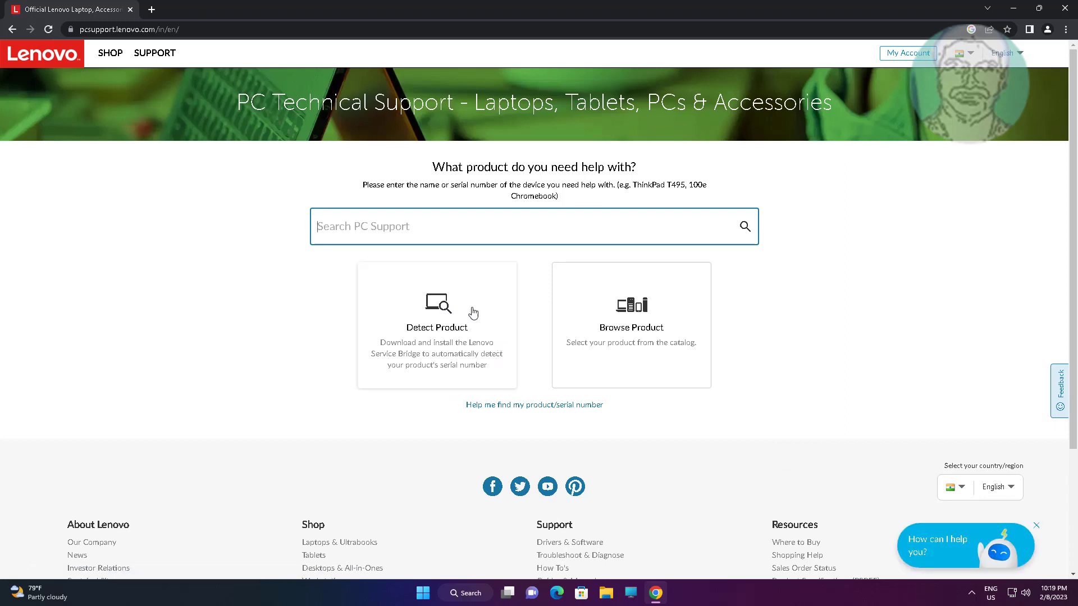
pyautogui.click(641, 316)
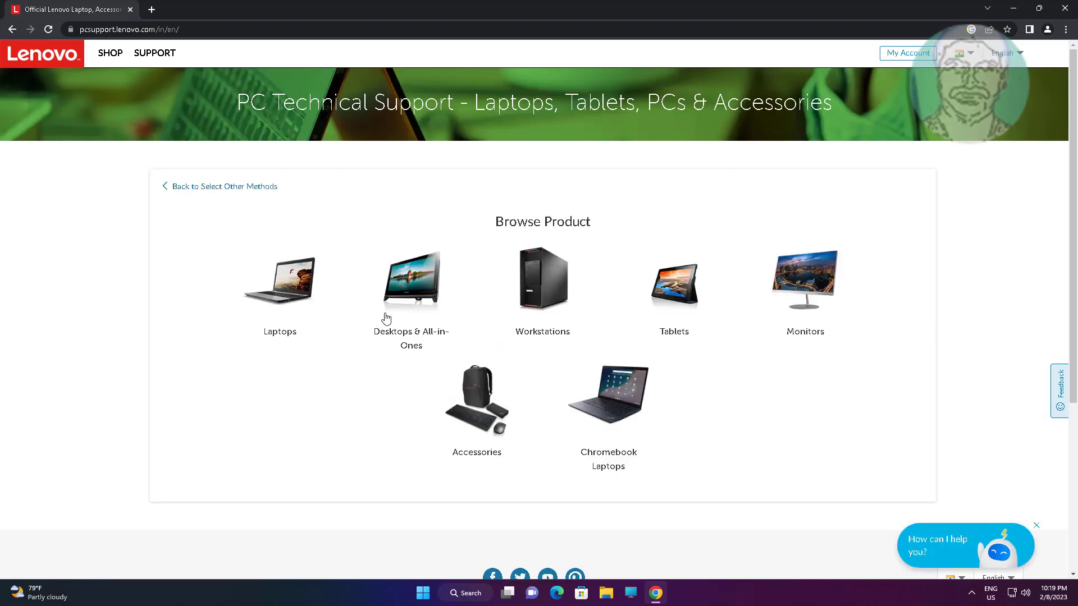
pyautogui.click(288, 298)
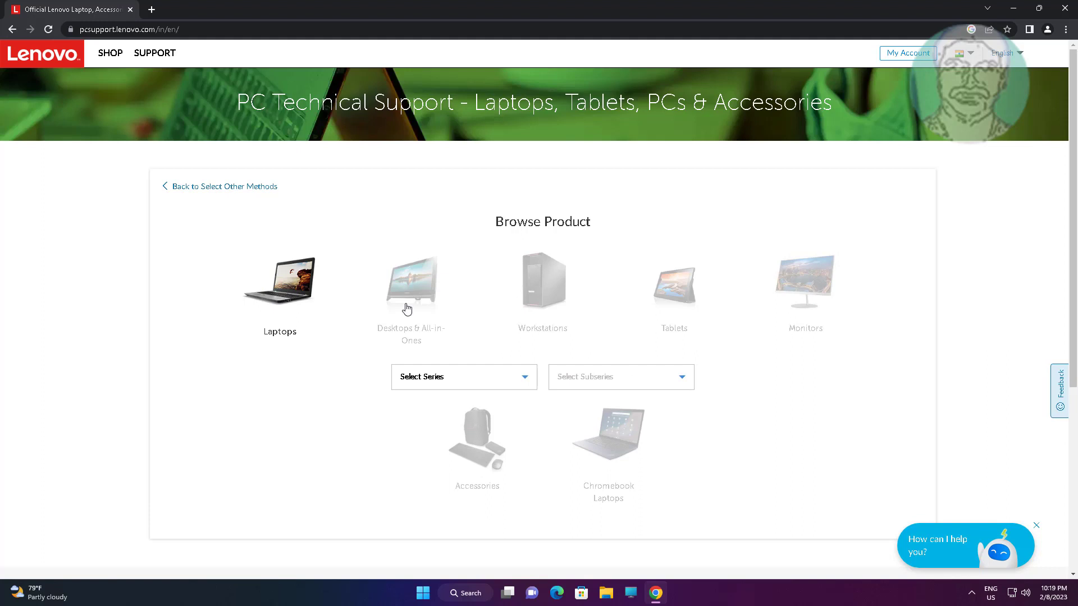
pyautogui.click(528, 380)
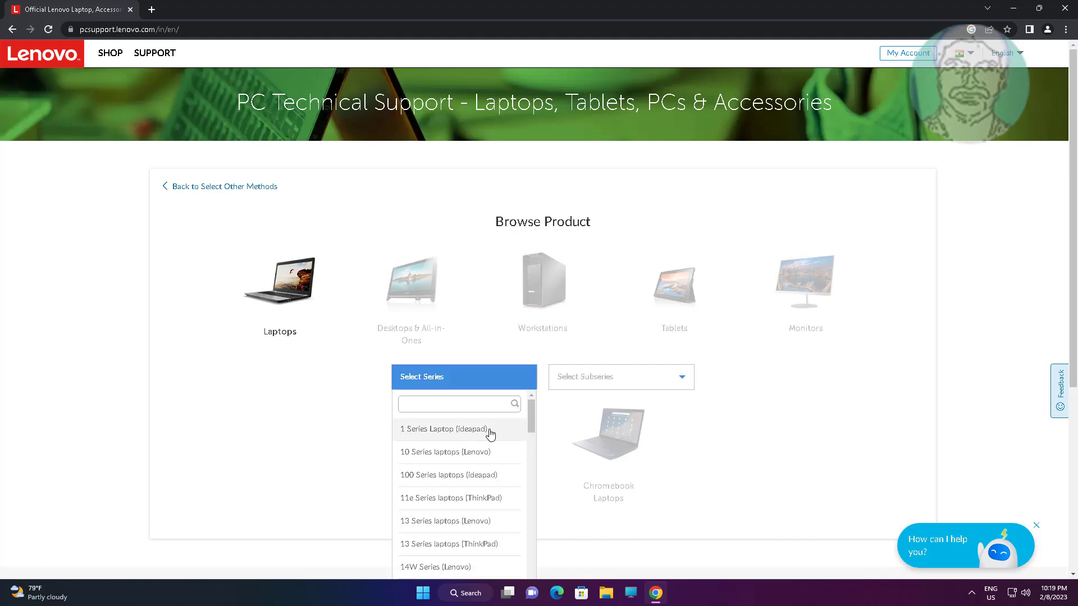
pyautogui.scroll(-2, 489, 433)
pyautogui.scroll(-2, 444, 512)
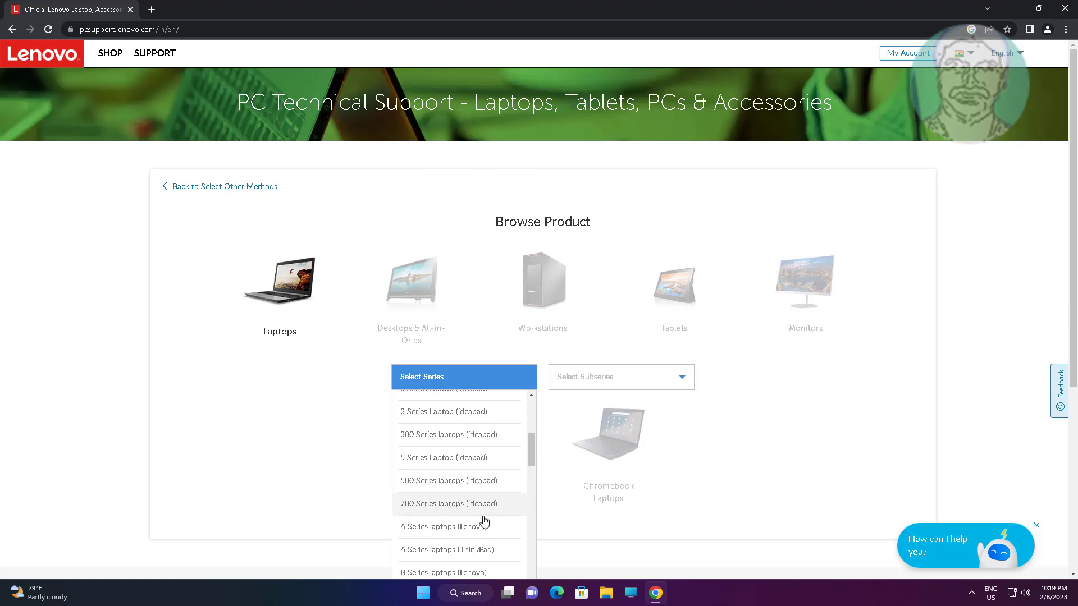
pyautogui.click(464, 550)
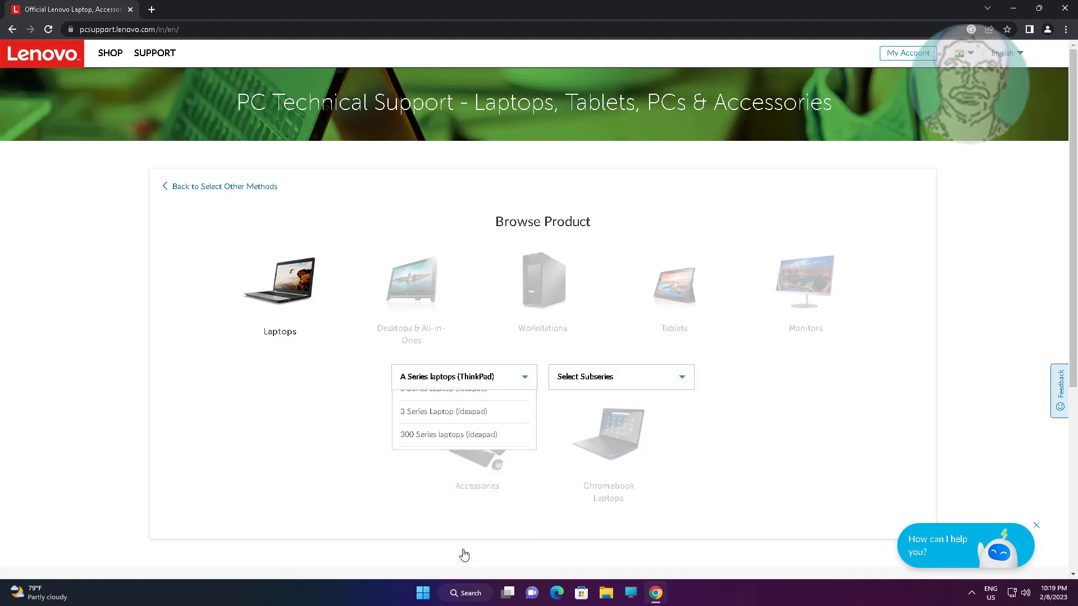
pyautogui.click(634, 387)
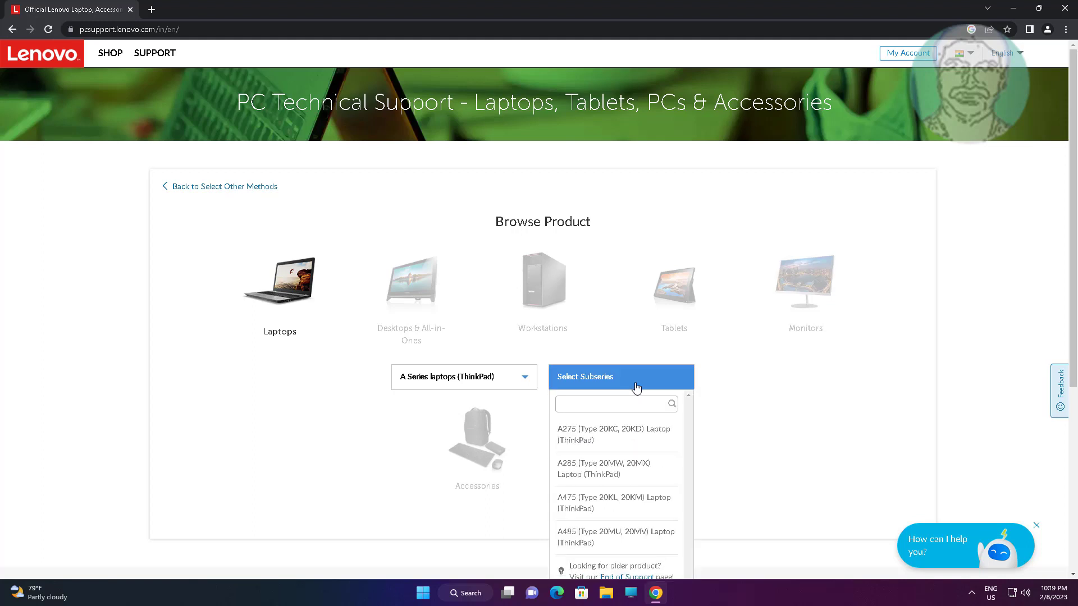
pyautogui.click(619, 438)
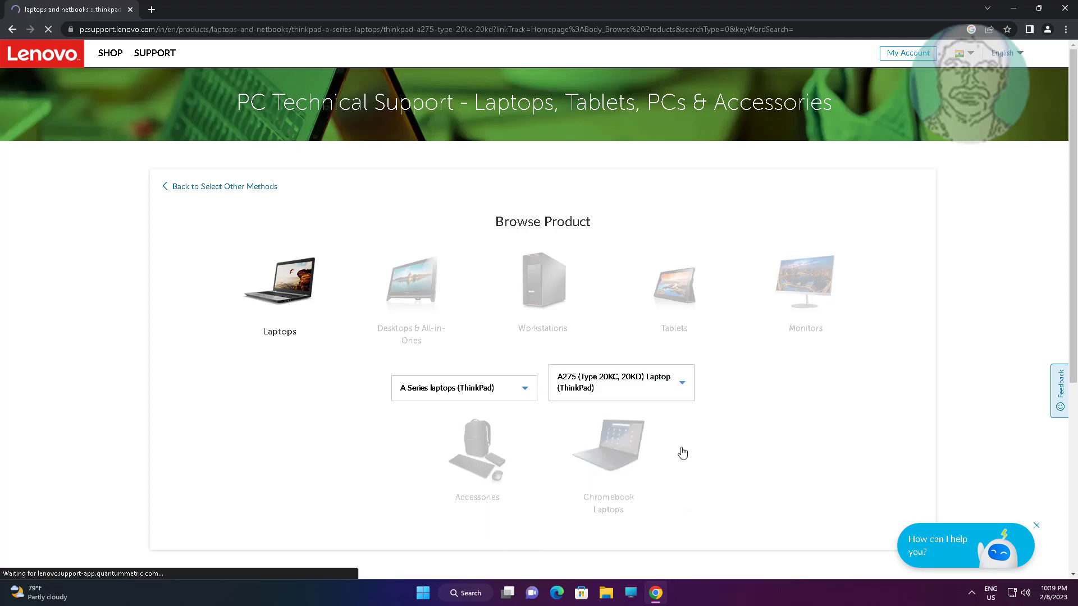